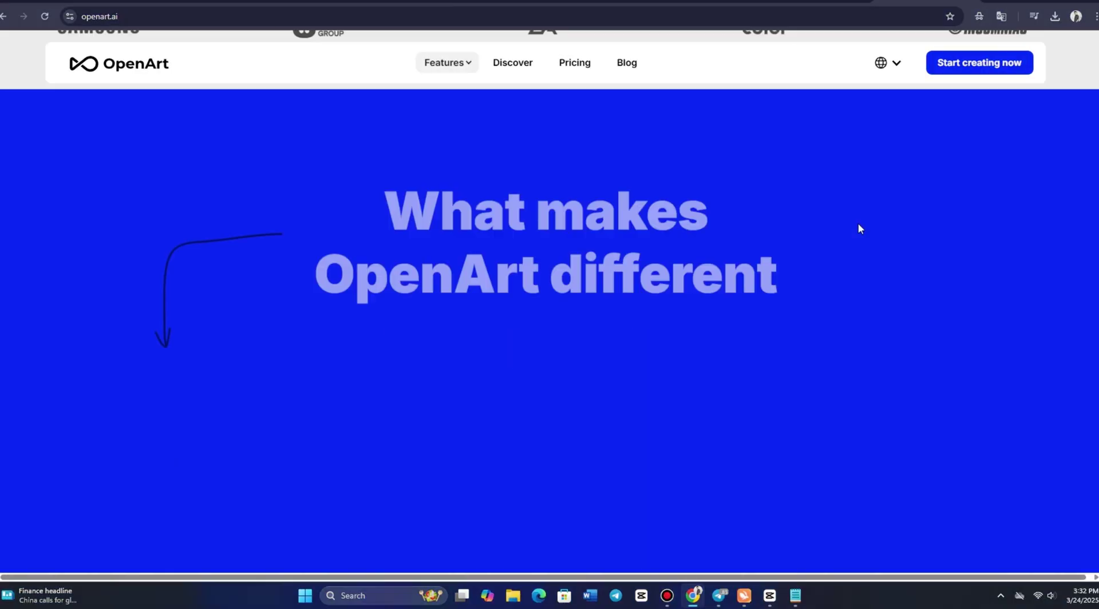
Scroll through the OpenArt home page sections down to the footer, then back up slightly.
scroll(858, 224, down, 5)
scroll(857, 234, down, 10)
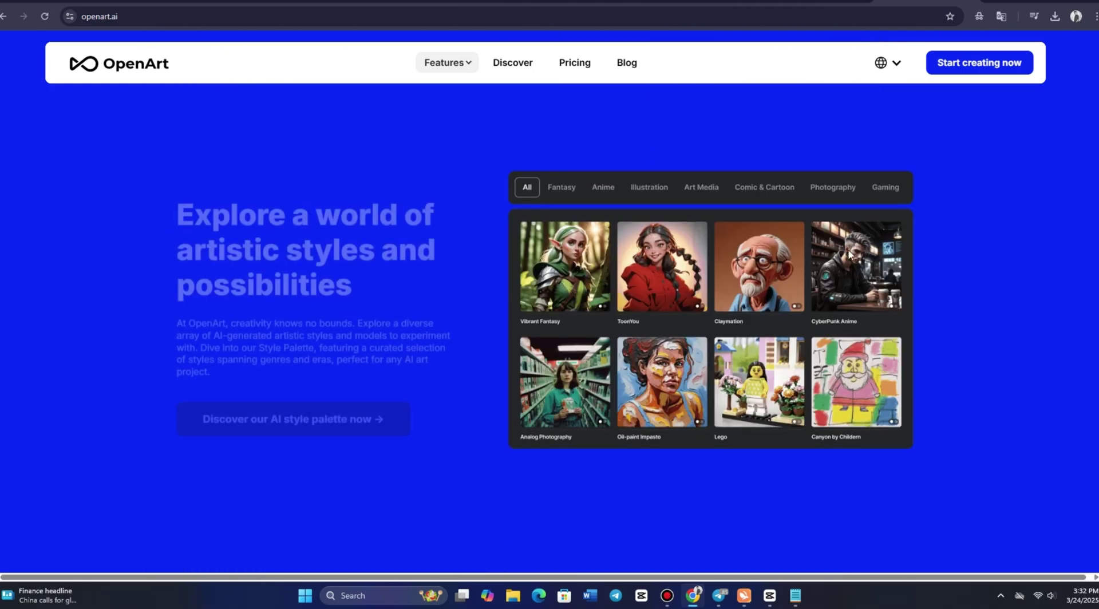
scroll(847, 249, down, 15)
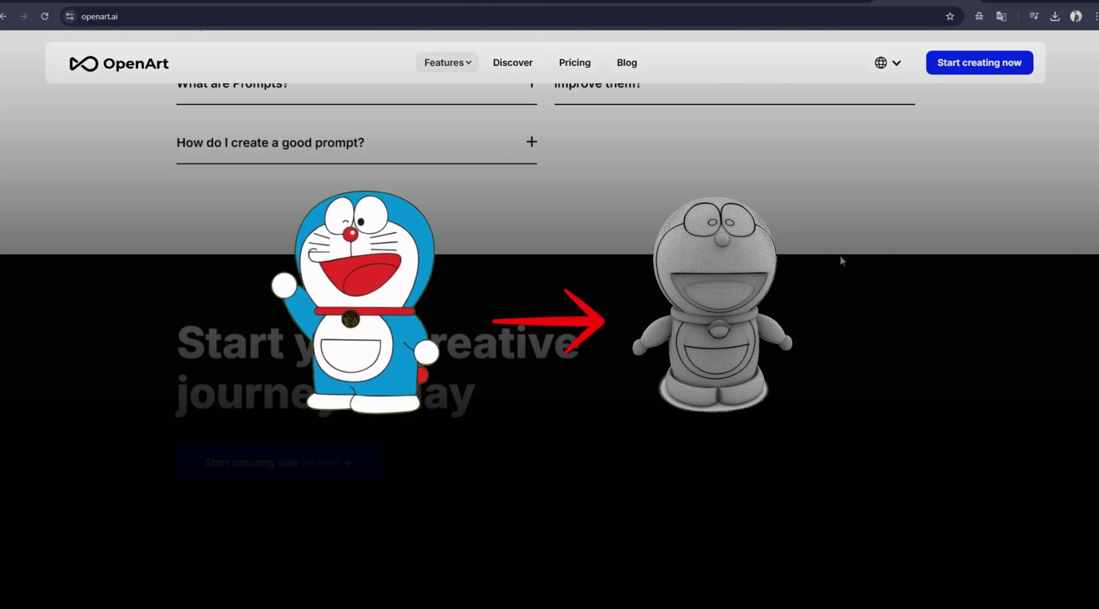
scroll(840, 255, up, 5)
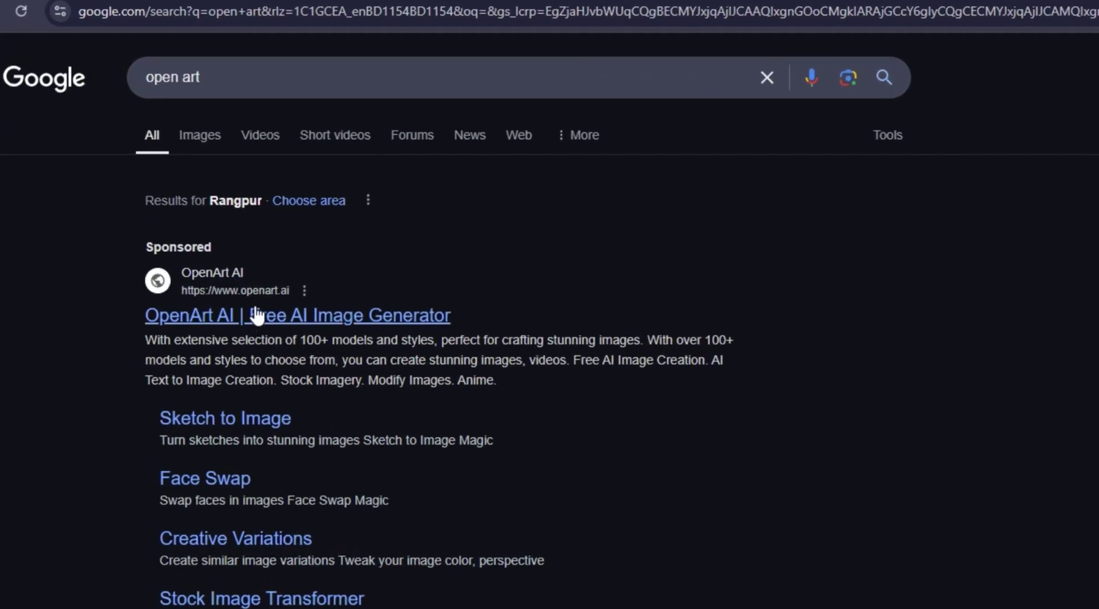
Follow the sponsored OpenArt AI Google result to the OpenArt site.
click(304, 329)
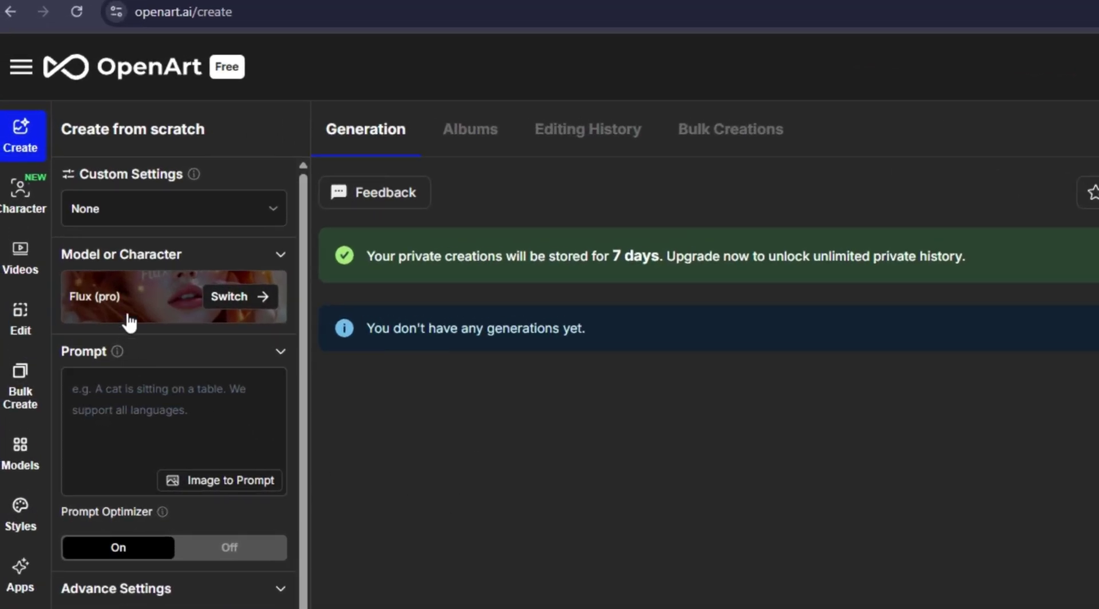
click(128, 202)
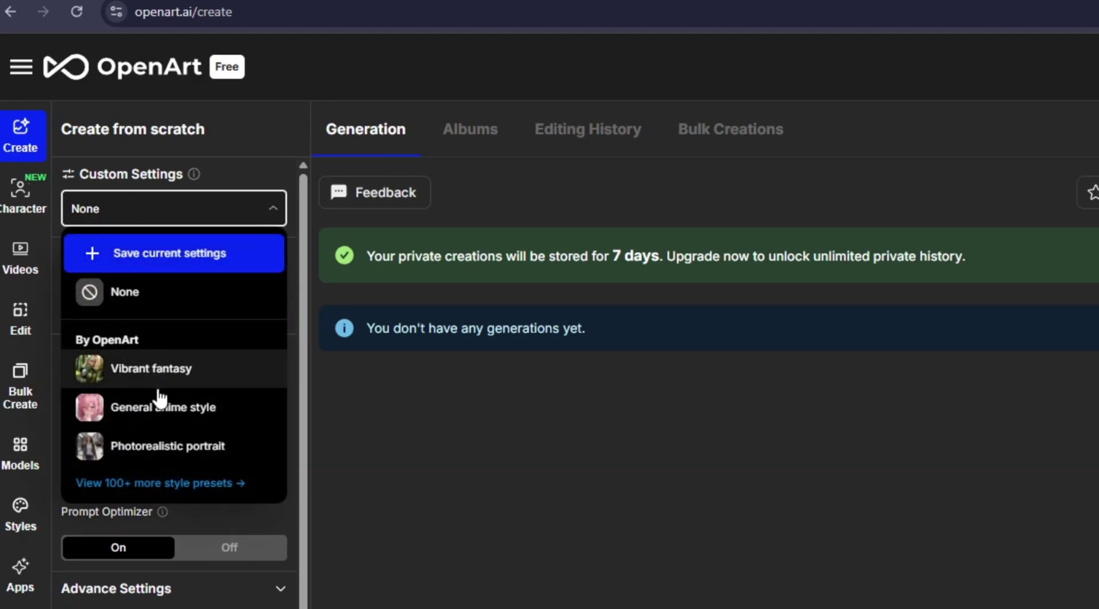
click(326, 388)
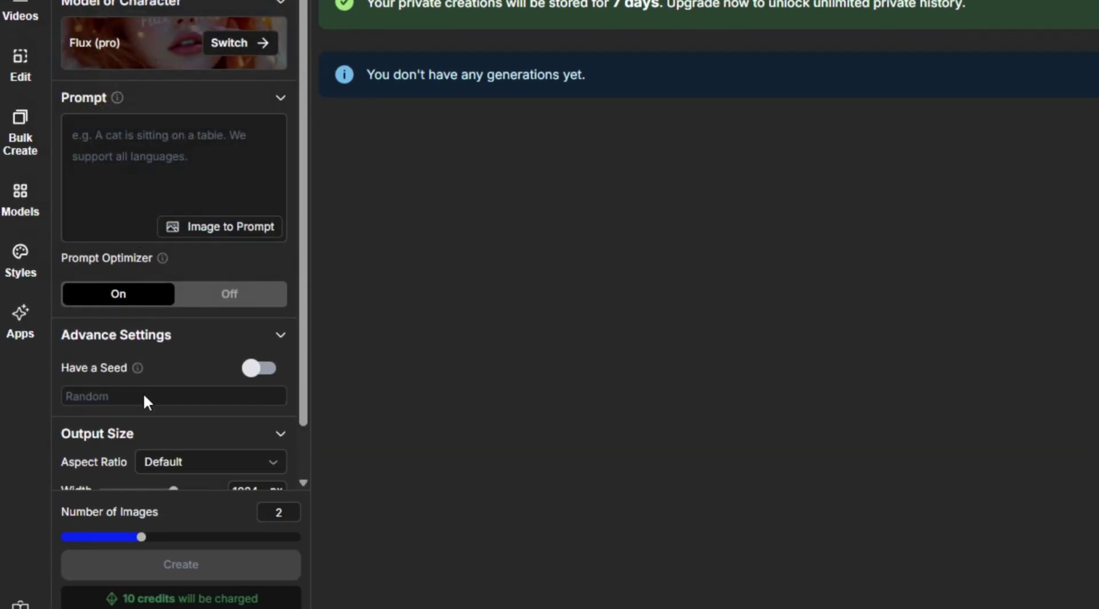
scroll(144, 395, down, 1)
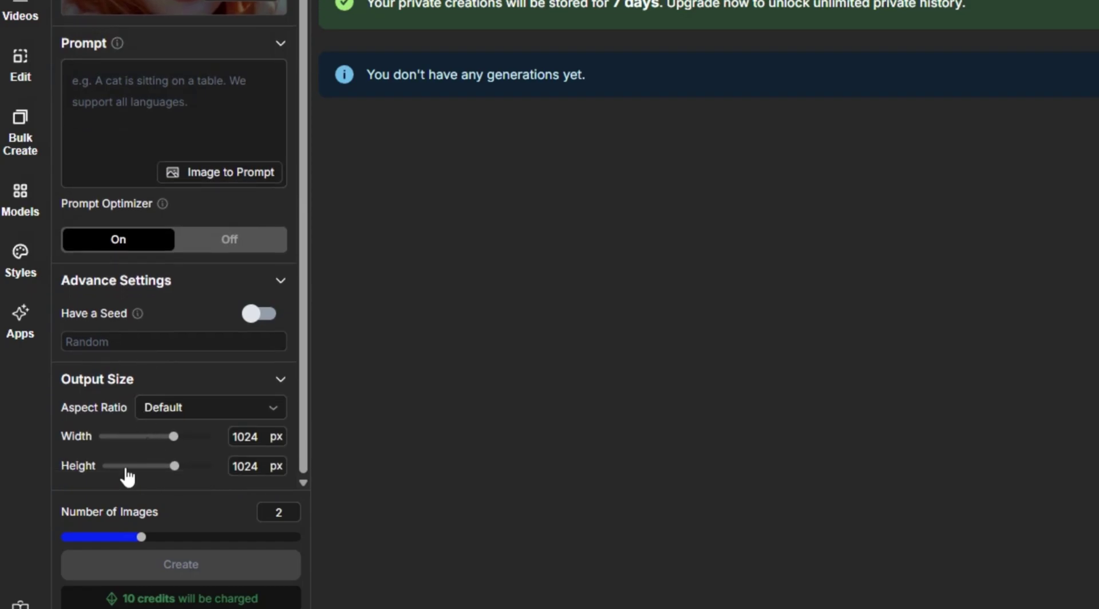
scroll(146, 438, up, 1)
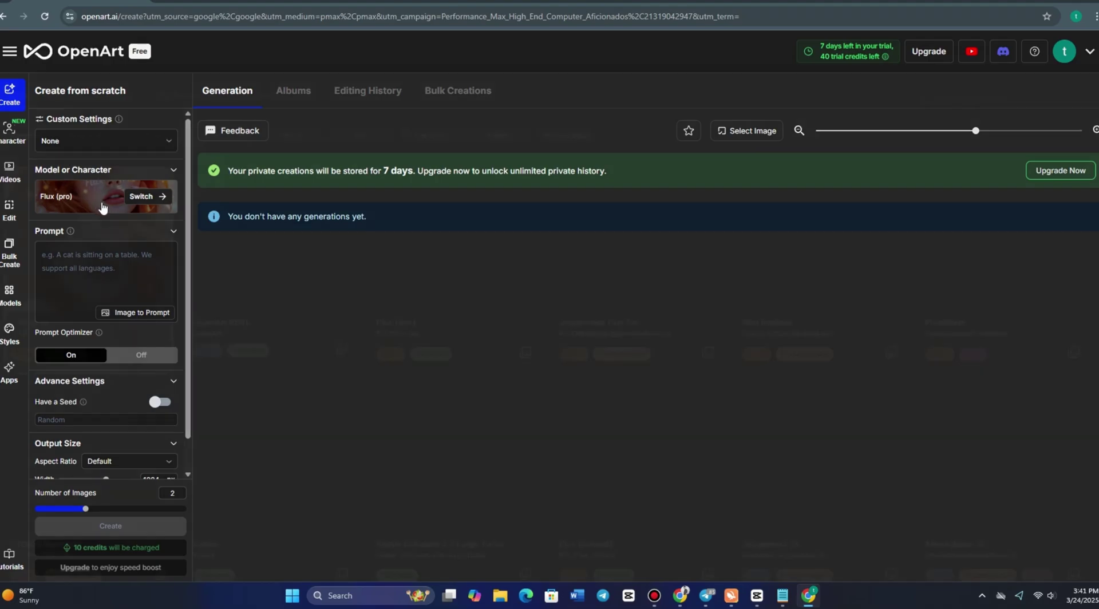
Switch the model to epiCRealism and paste in the neon-lit rainy cyberpunk samurai prompt.
click(102, 207)
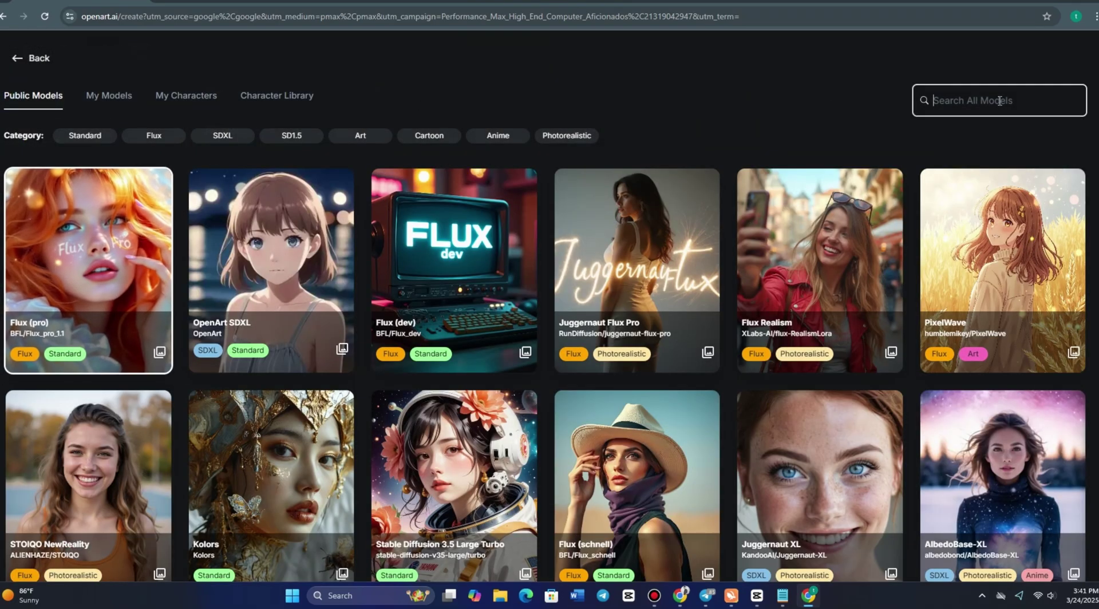
text(ep)
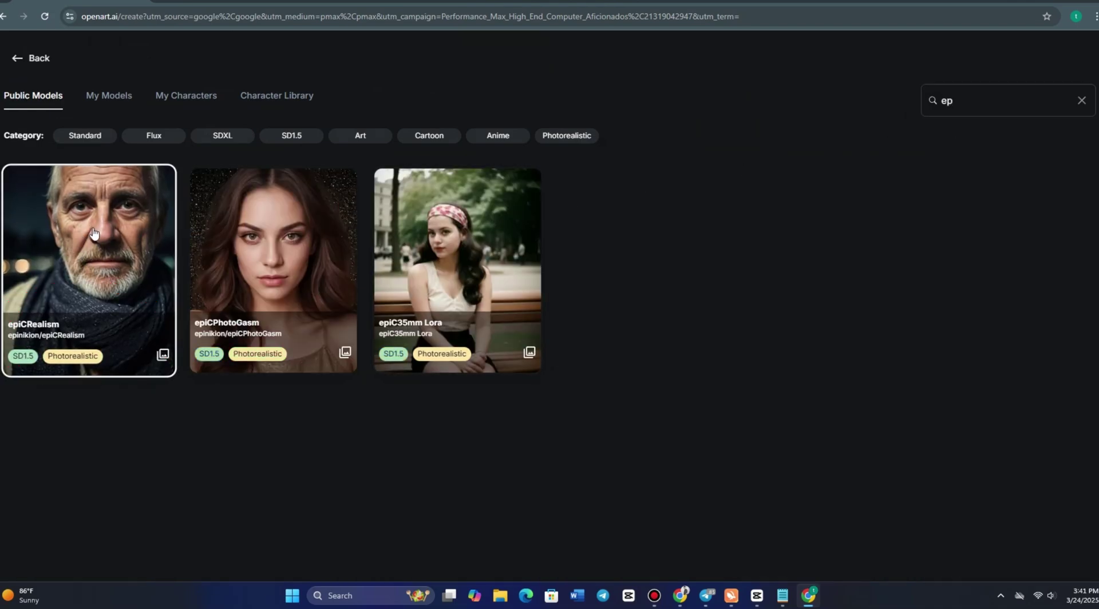
click(94, 234)
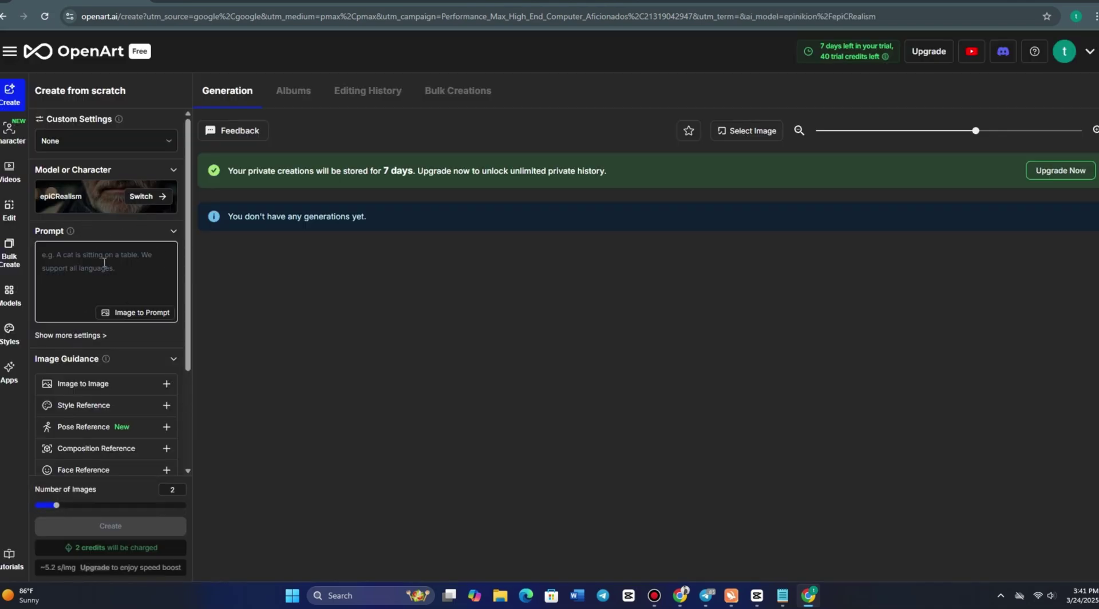
text(a cinematic portrait of a futuristic samurai standing under neon lit rain and a cyberpunk city)
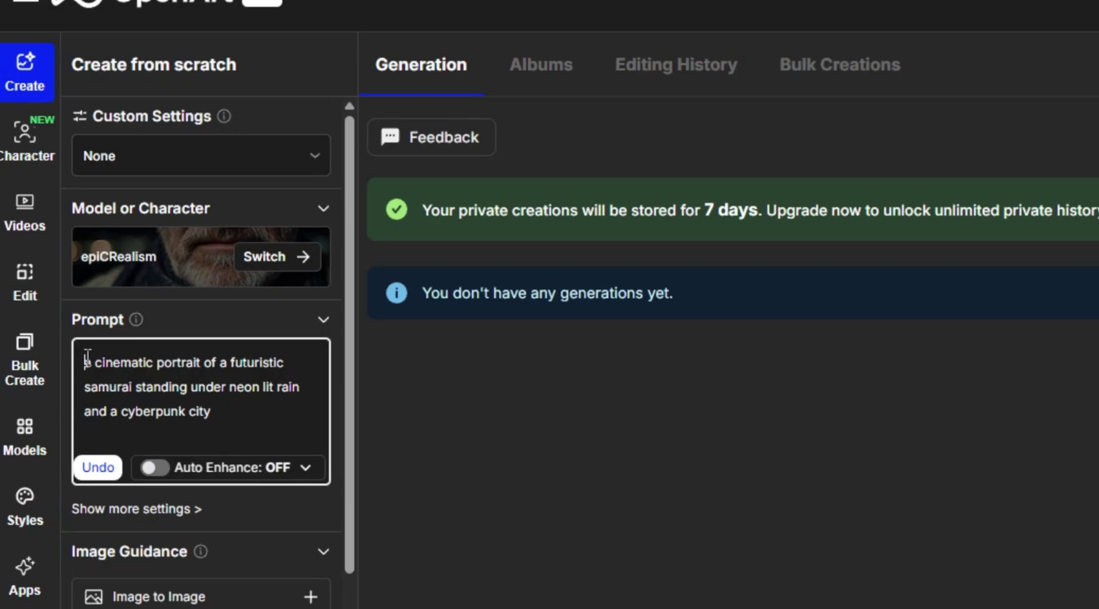
drag(88, 358, 246, 415)
click(248, 416)
Reduce Number of Images from 2 to 1 and view the generated samurai image.
scroll(250, 441, down, 4)
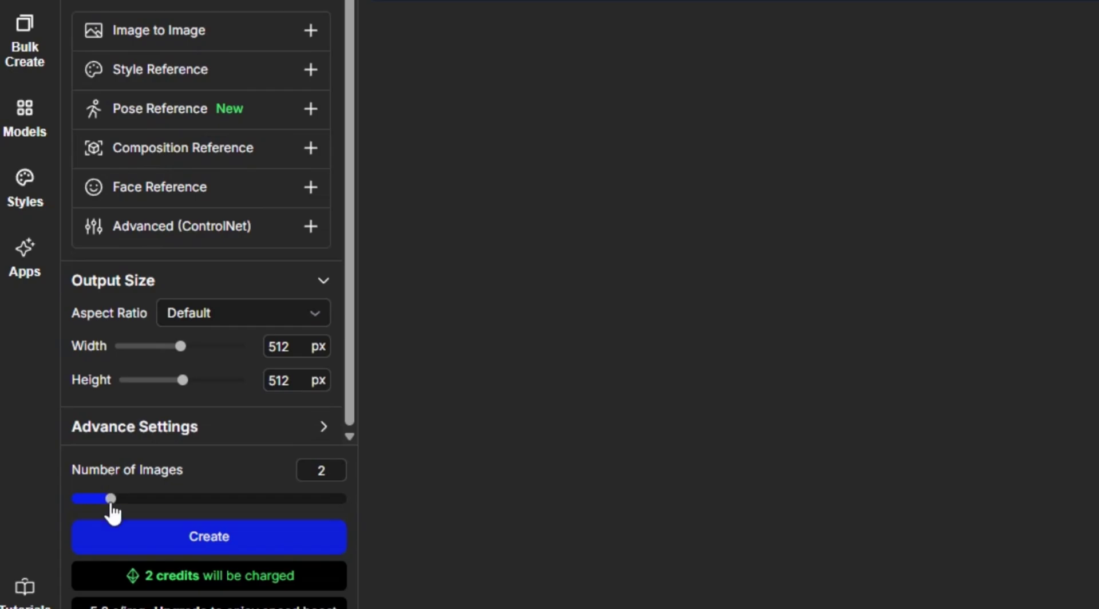
drag(110, 503, 85, 503)
scroll(201, 255, up, 4)
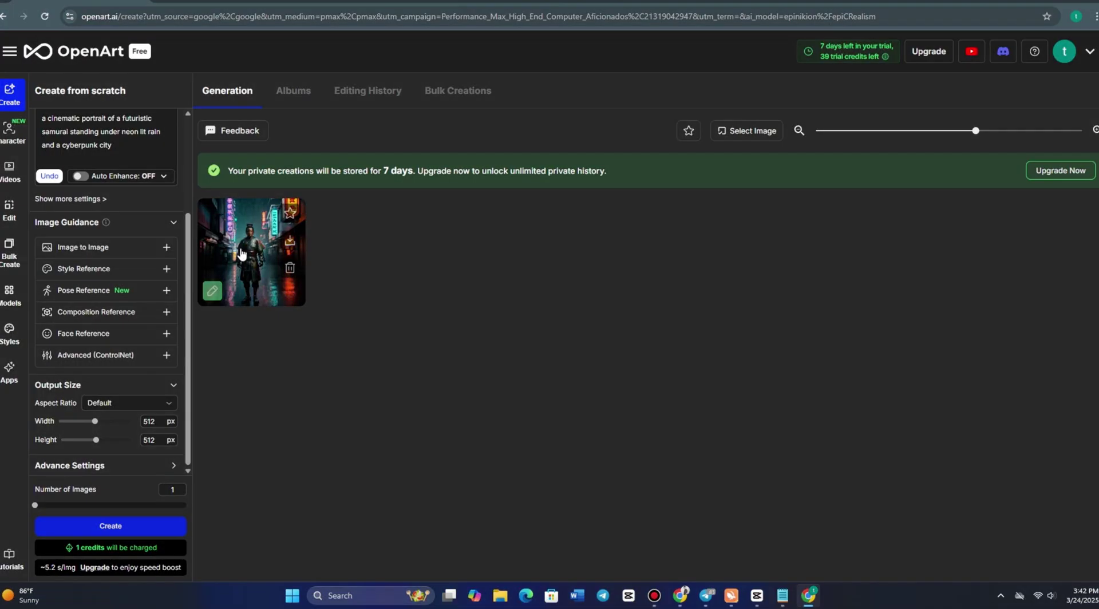
click(240, 248)
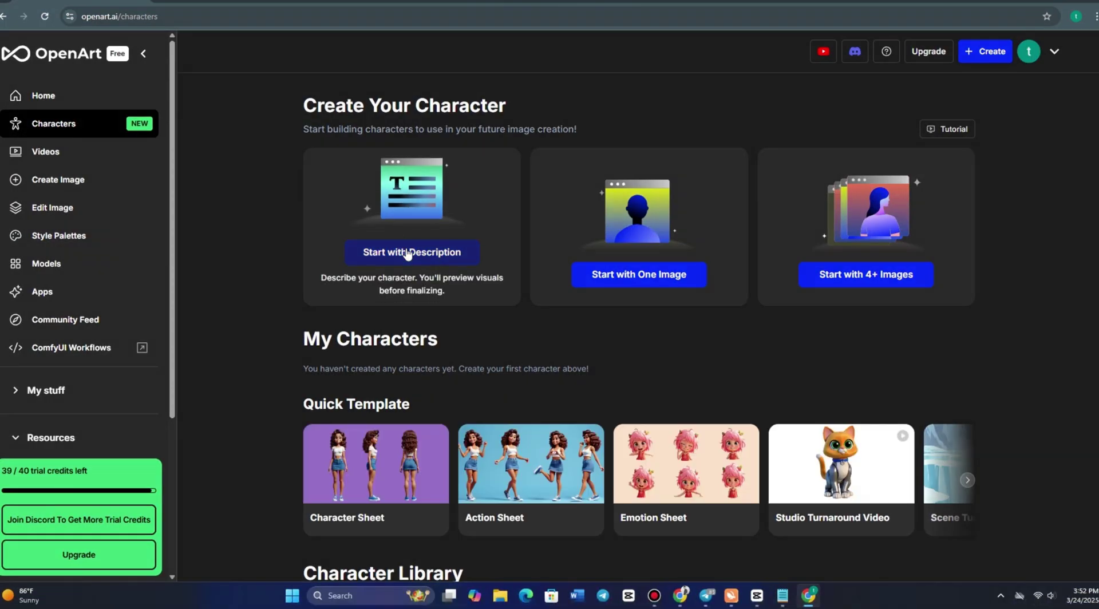
click(408, 253)
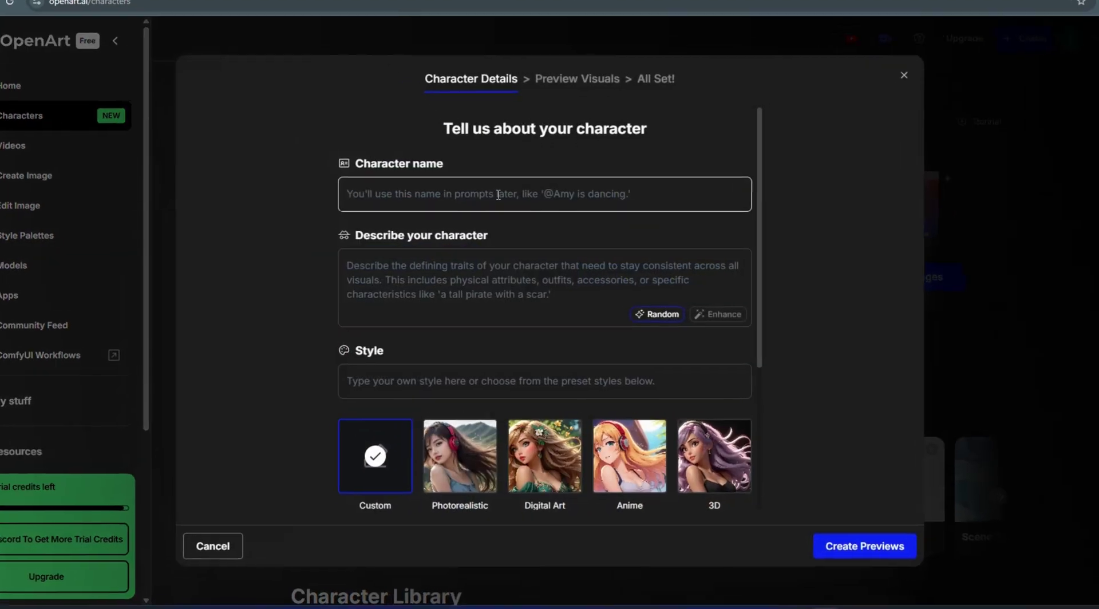
scroll(589, 223, down, 3)
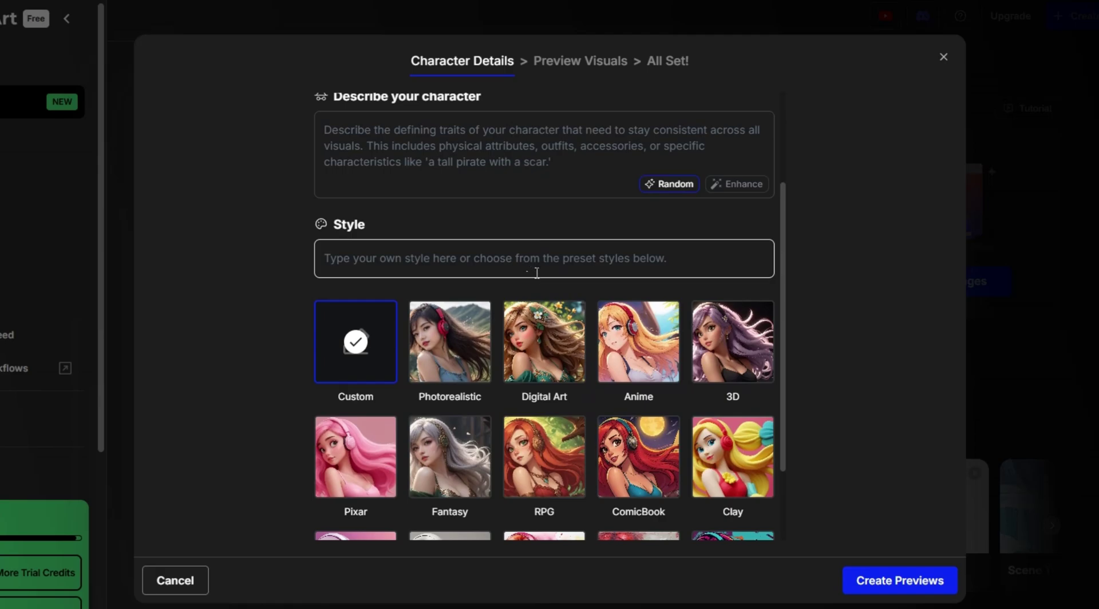
scroll(541, 286, down, 2)
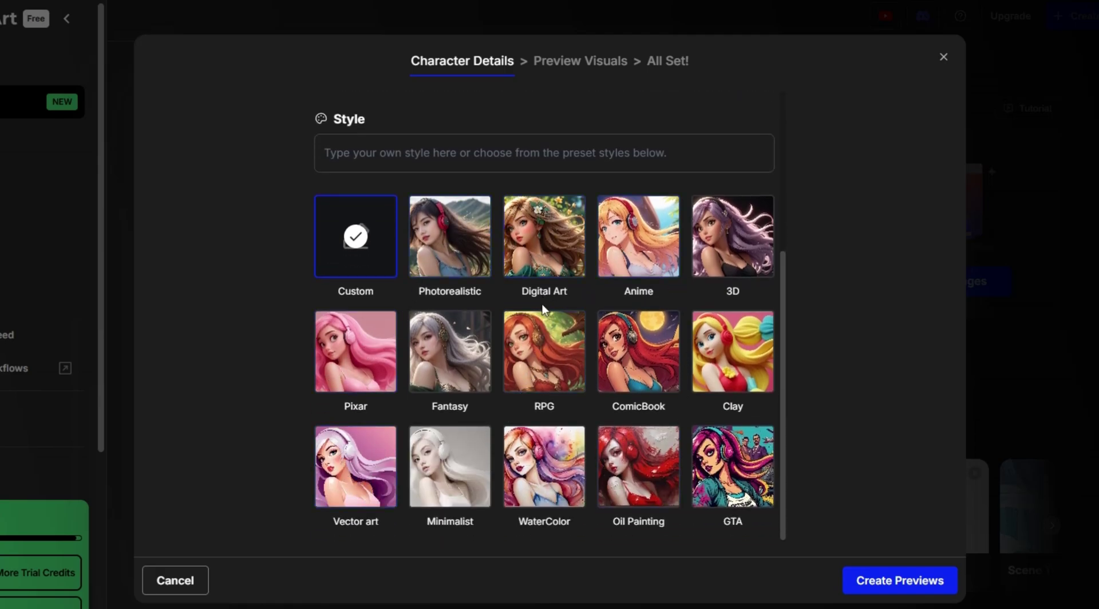
scroll(527, 396, up, 5)
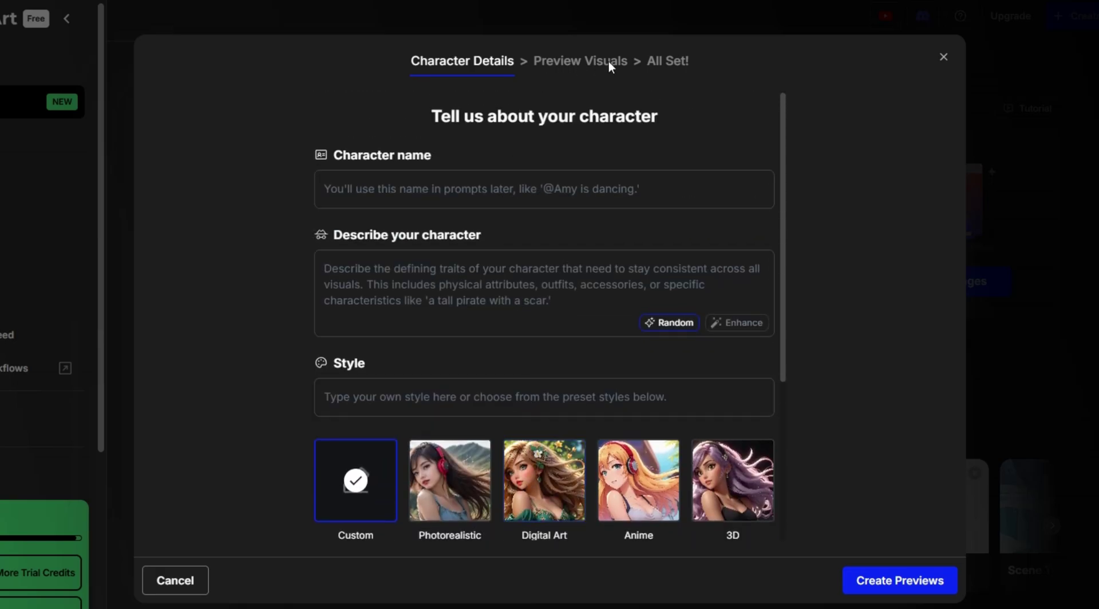
click(617, 189)
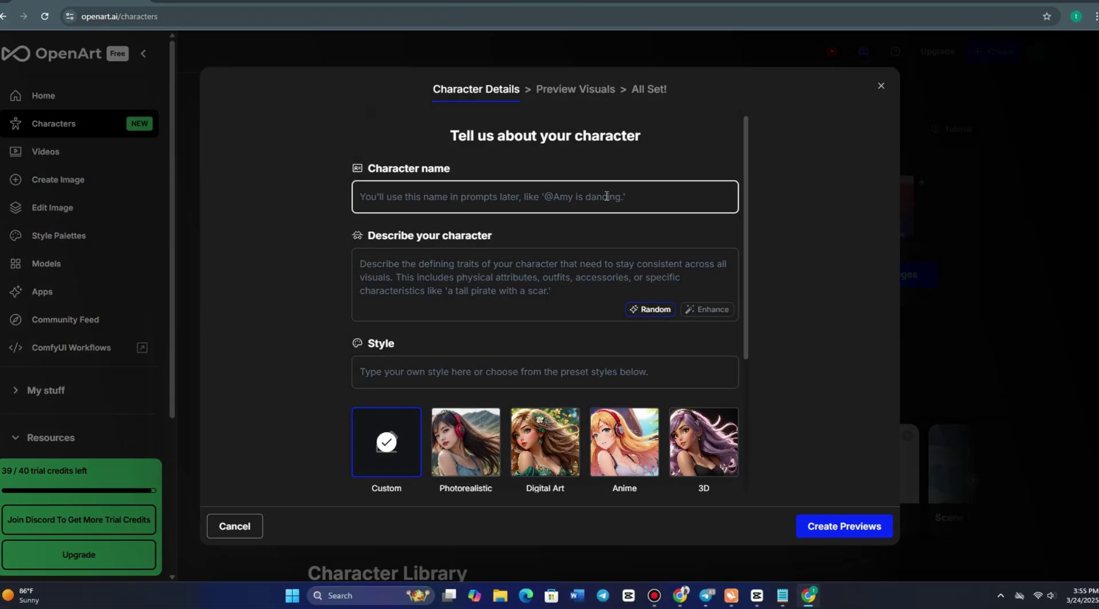
text(dil)
click(475, 286)
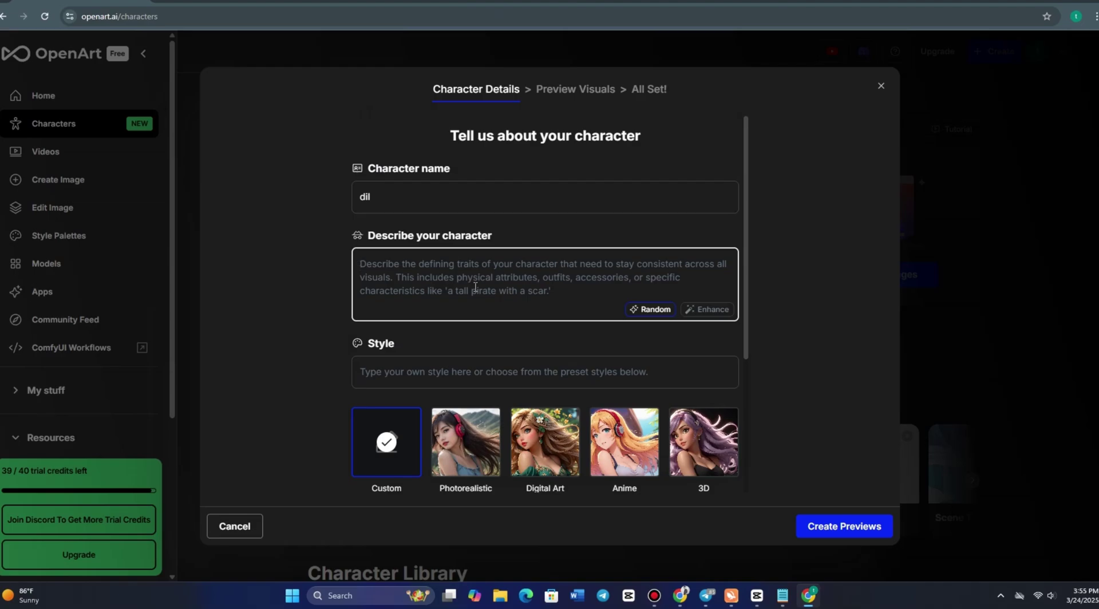
text(a futuristic detective wearing a high-tech trench coat, cybernetic implants, and holographic glasses)
scroll(449, 382, down, 2)
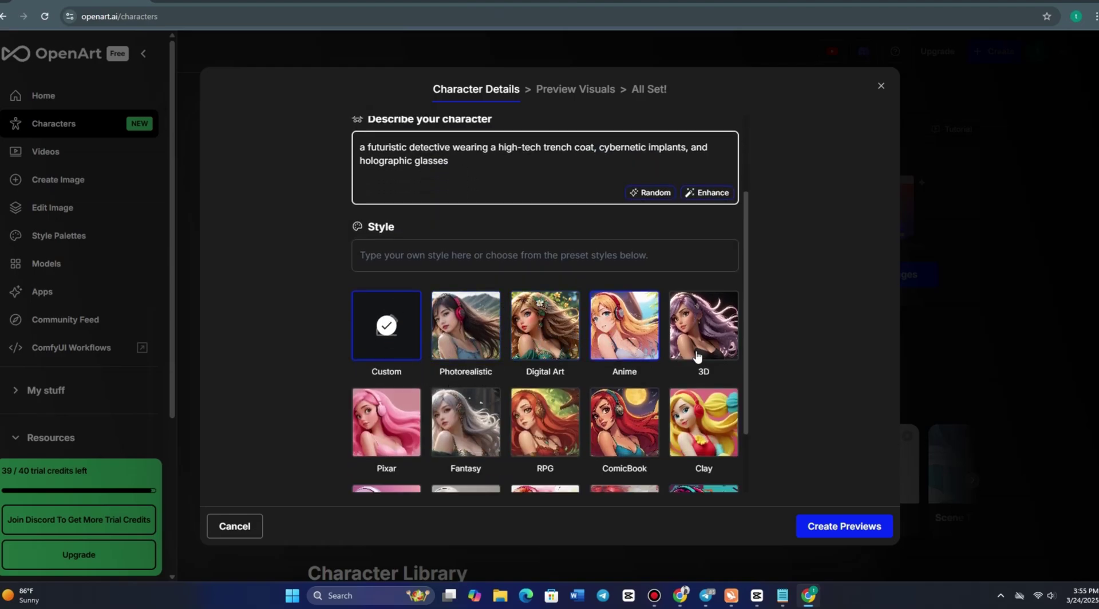
scroll(526, 347, down, 2)
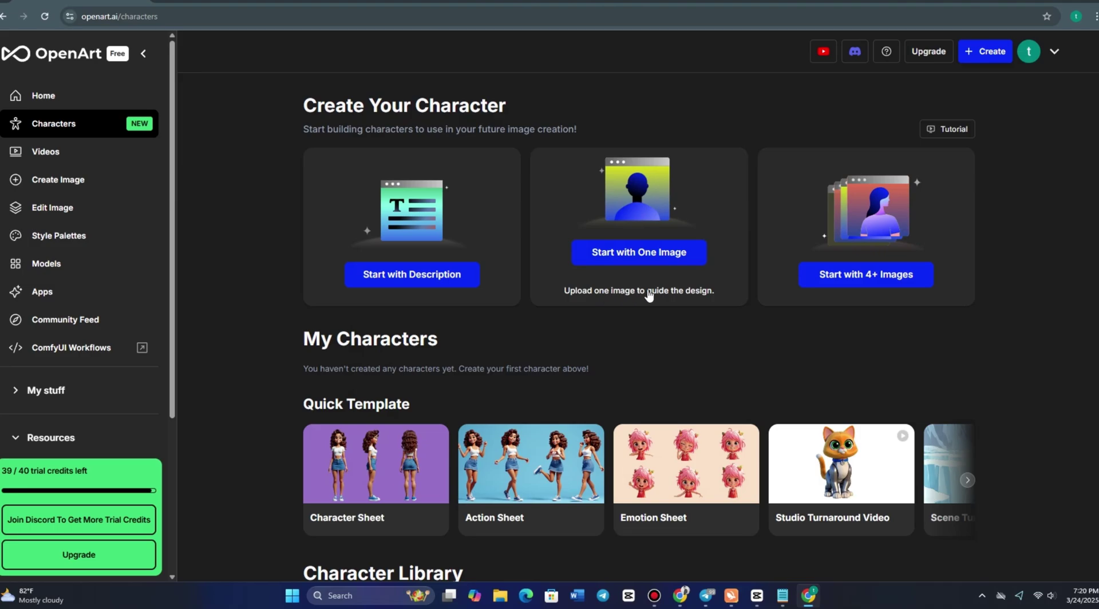
Start a character from one reference image, name it KL, and open the reference upload.
click(657, 259)
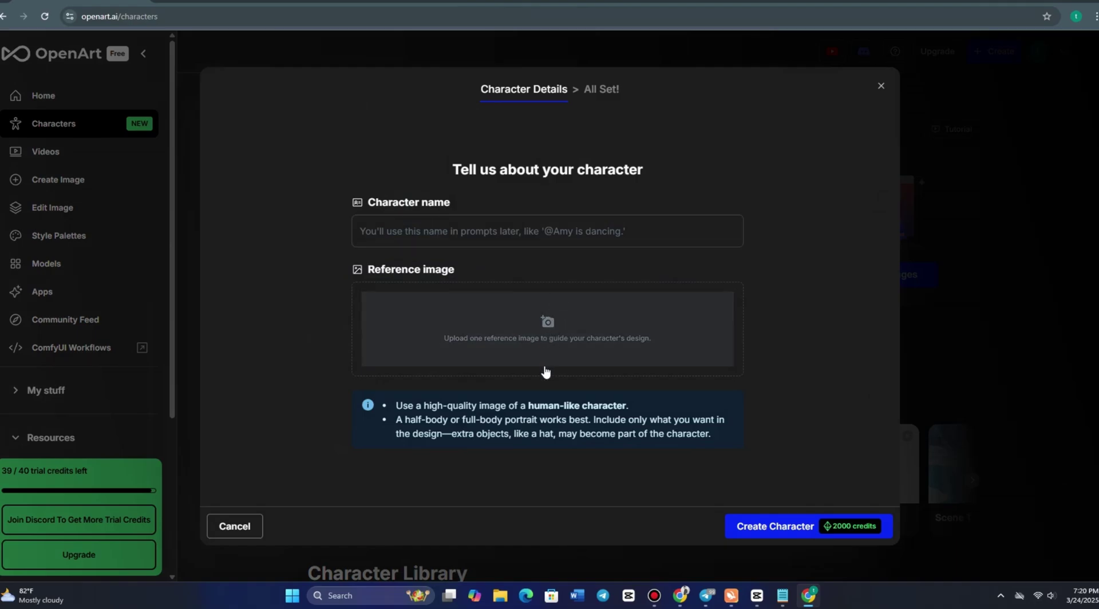
click(560, 235)
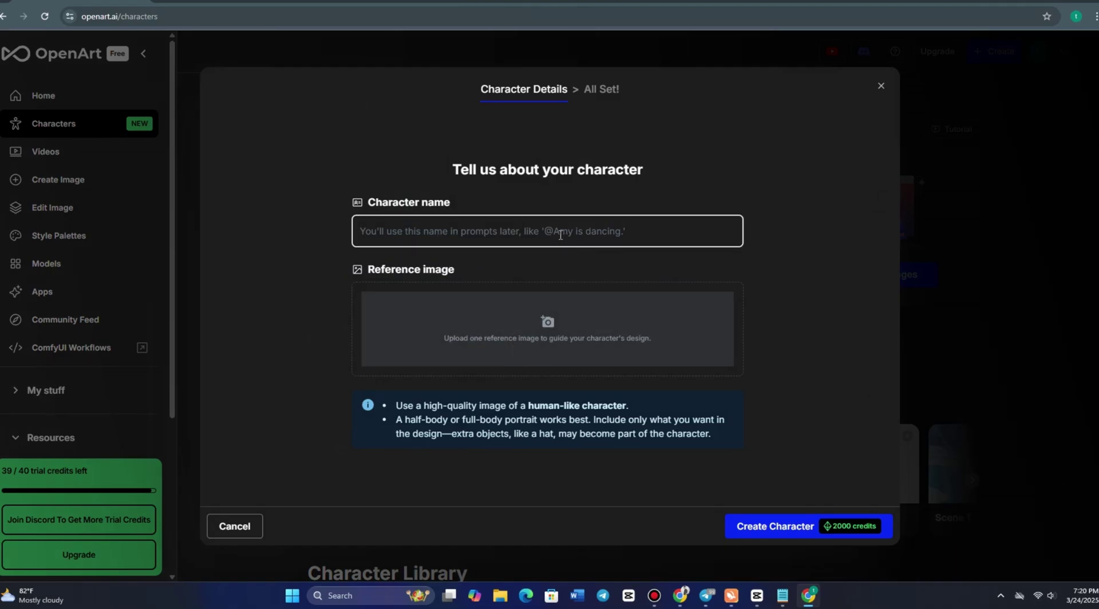
text(KL)
text(K)
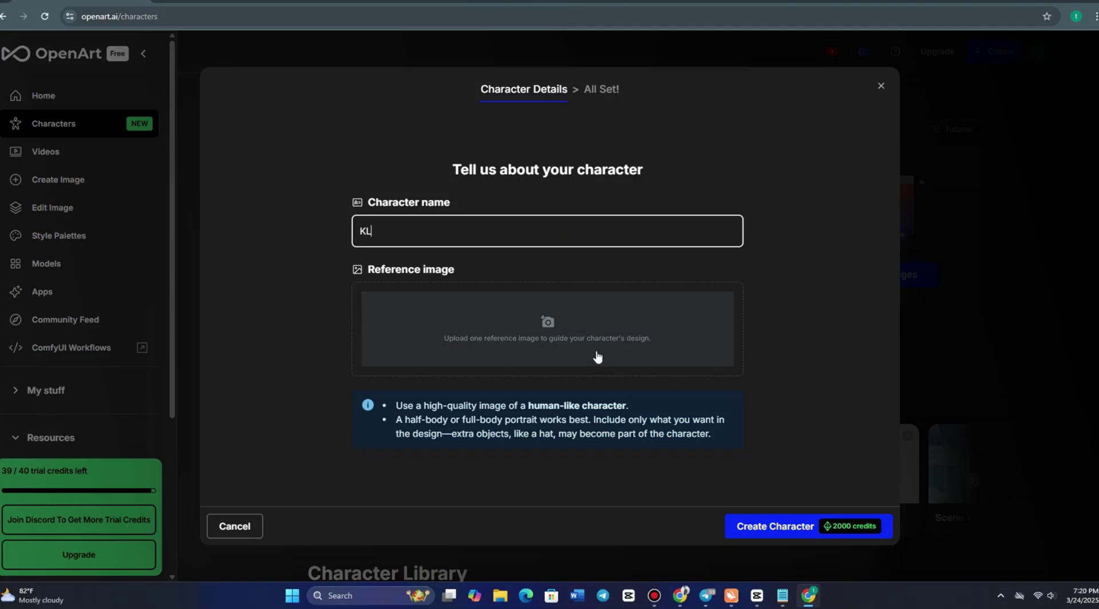
click(570, 332)
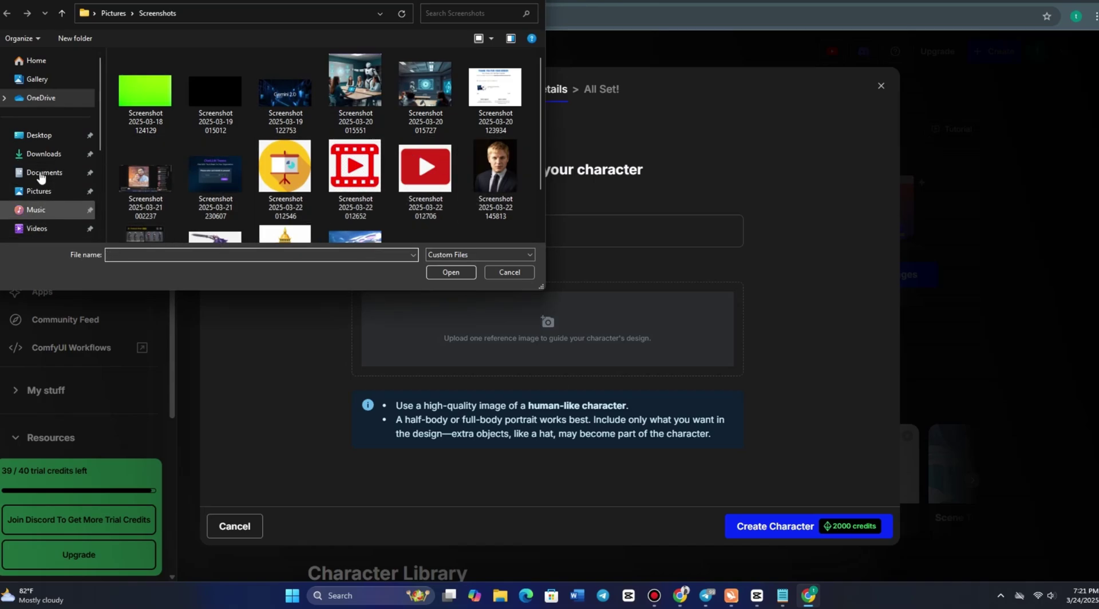
scroll(48, 209, down, 3)
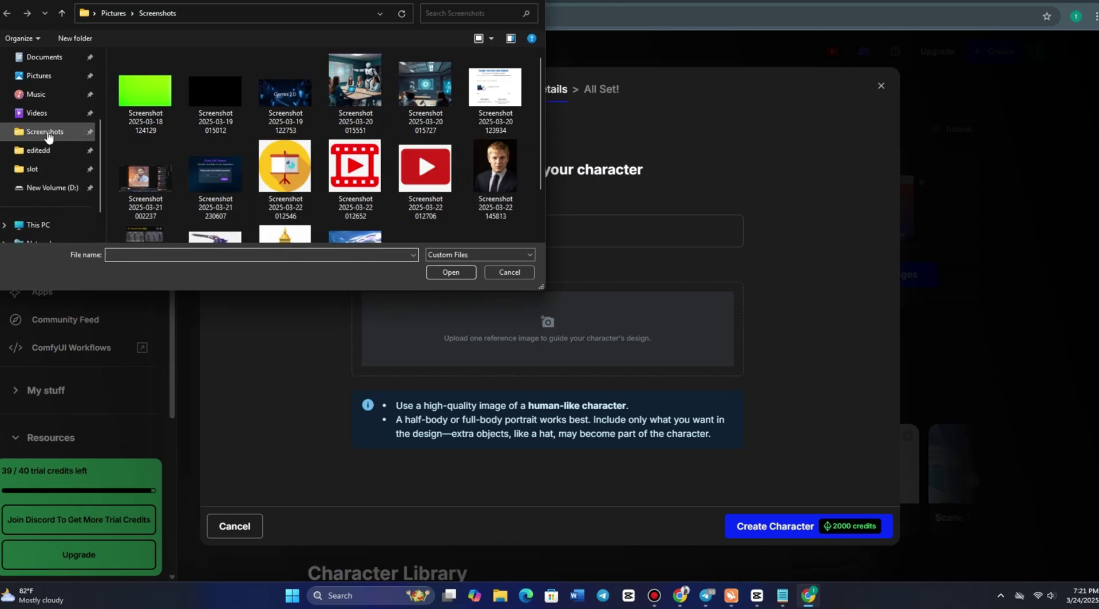
scroll(331, 143, down, 2)
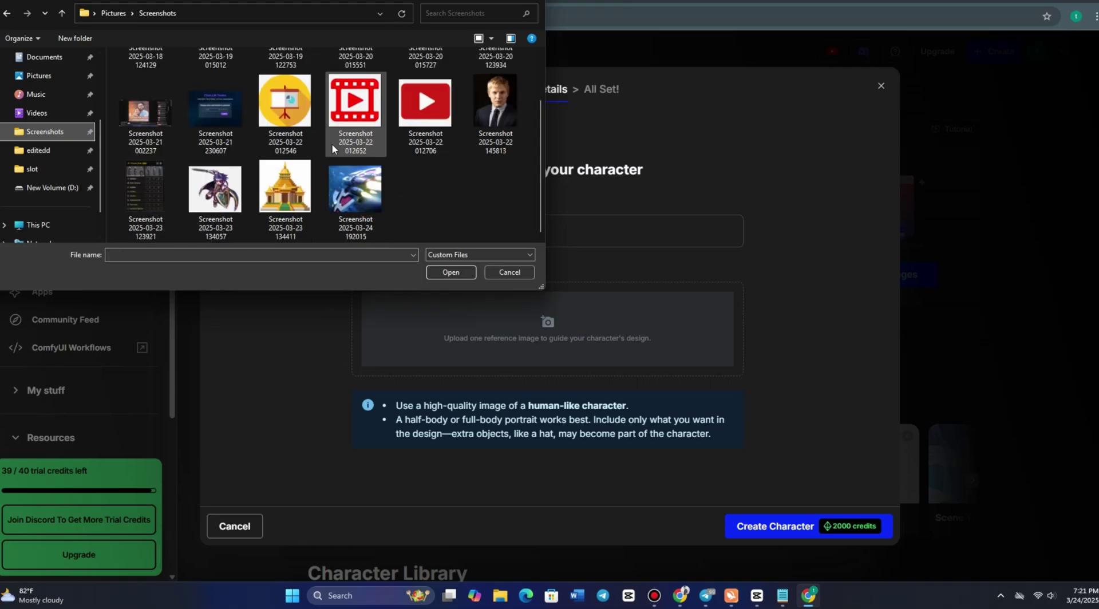
double_click(355, 190)
click(514, 236)
click(527, 252)
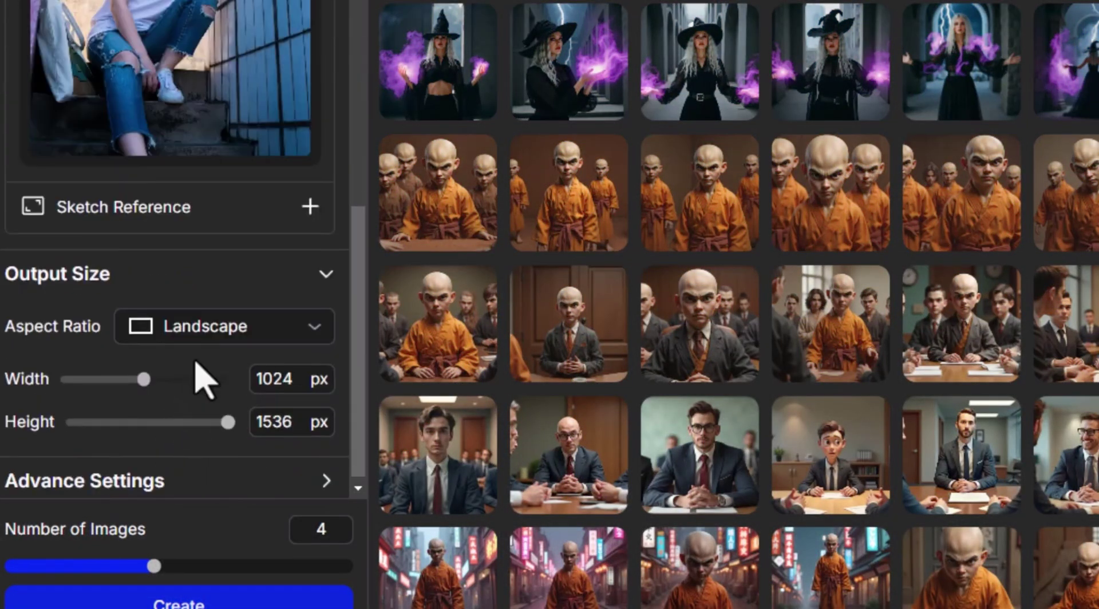
Change the Output Size aspect ratio to Tablet (1024 × 1536 px).
click(203, 334)
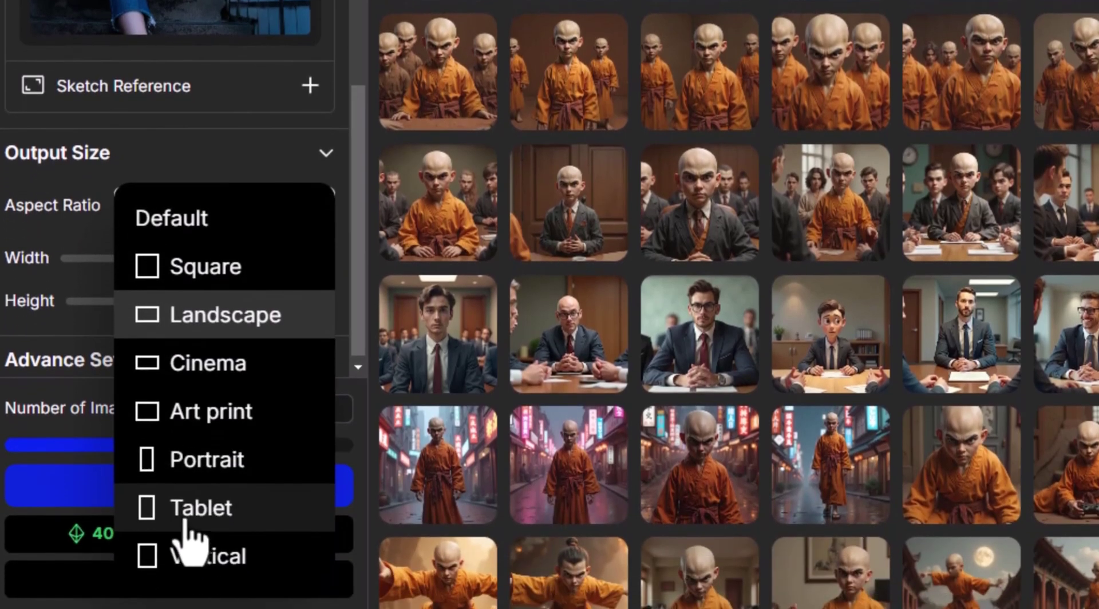
click(184, 521)
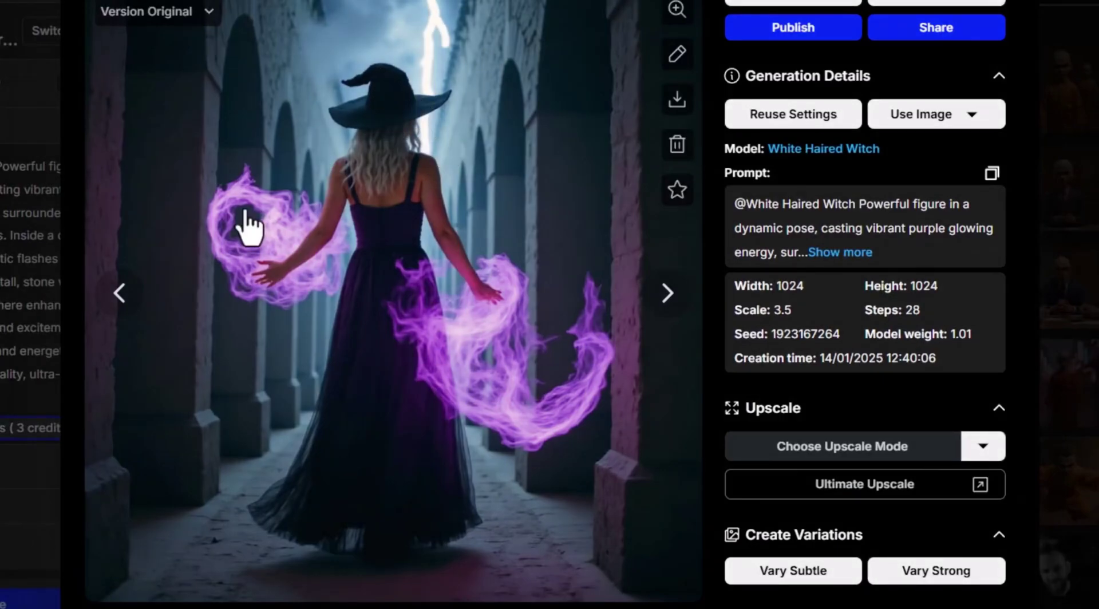
Step back through earlier White Haired Witch images in the viewer.
click(114, 295)
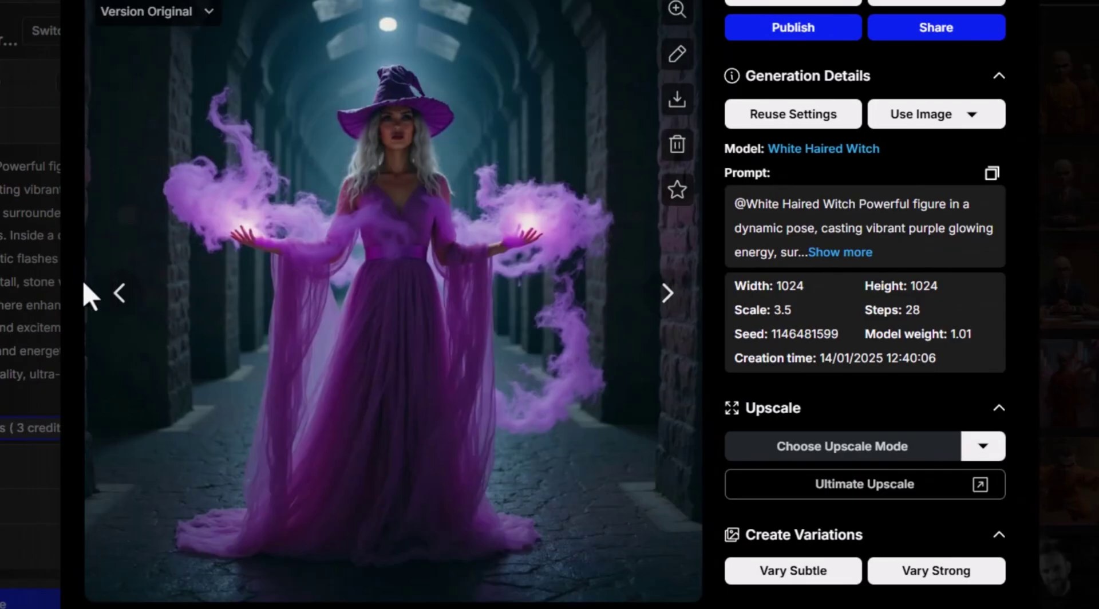
click(120, 295)
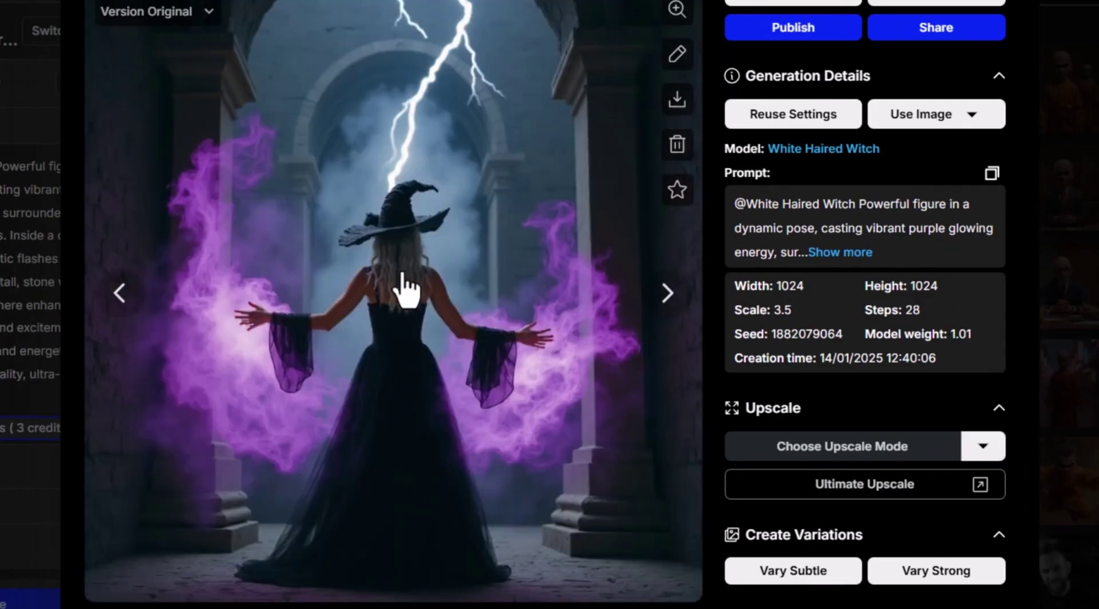
click(120, 293)
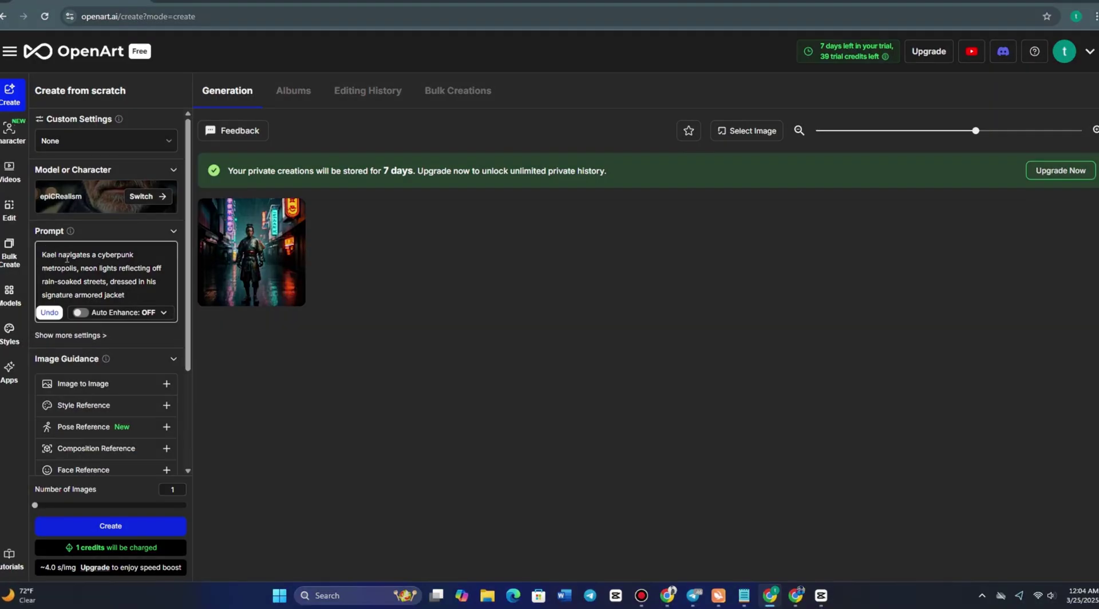
Generate another neon-street image from the Kael prompt and open its details.
click(55, 259)
drag(76, 257, 153, 292)
click(151, 299)
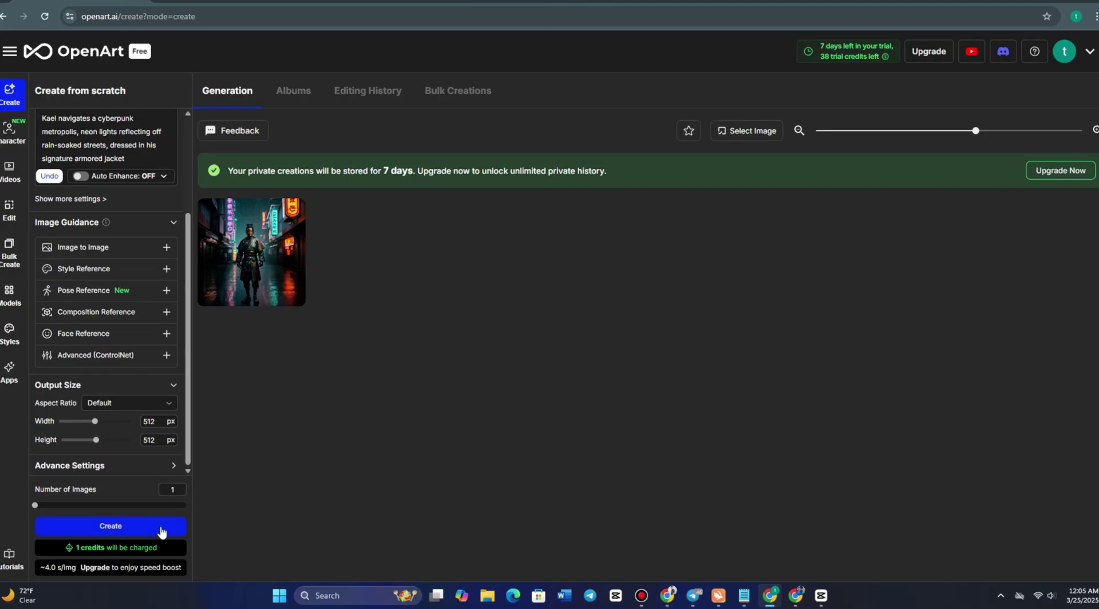
click(162, 529)
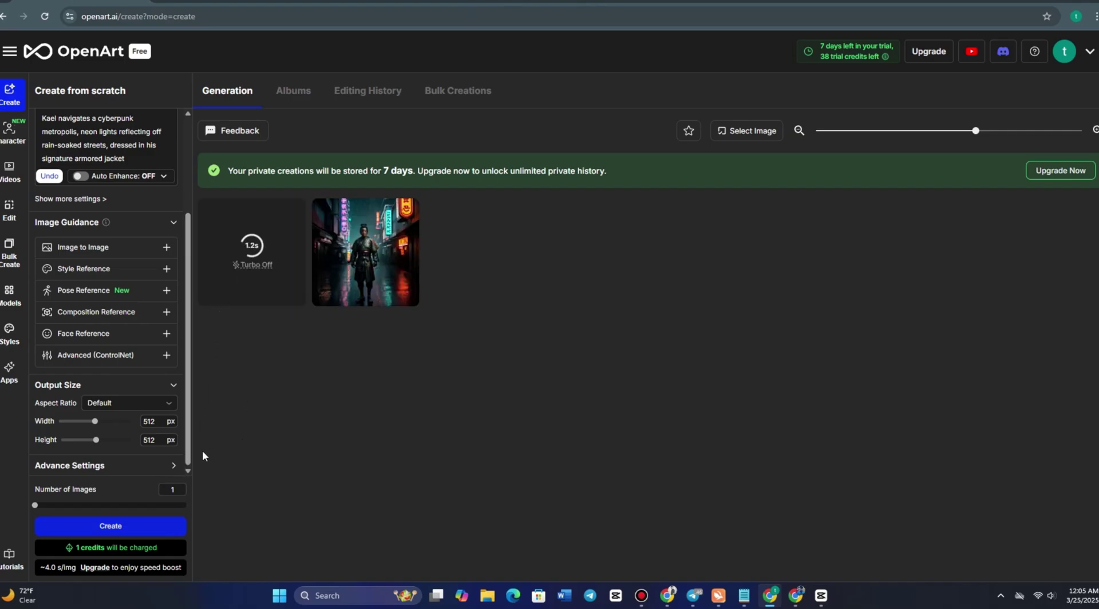
scroll(132, 419, up, 2)
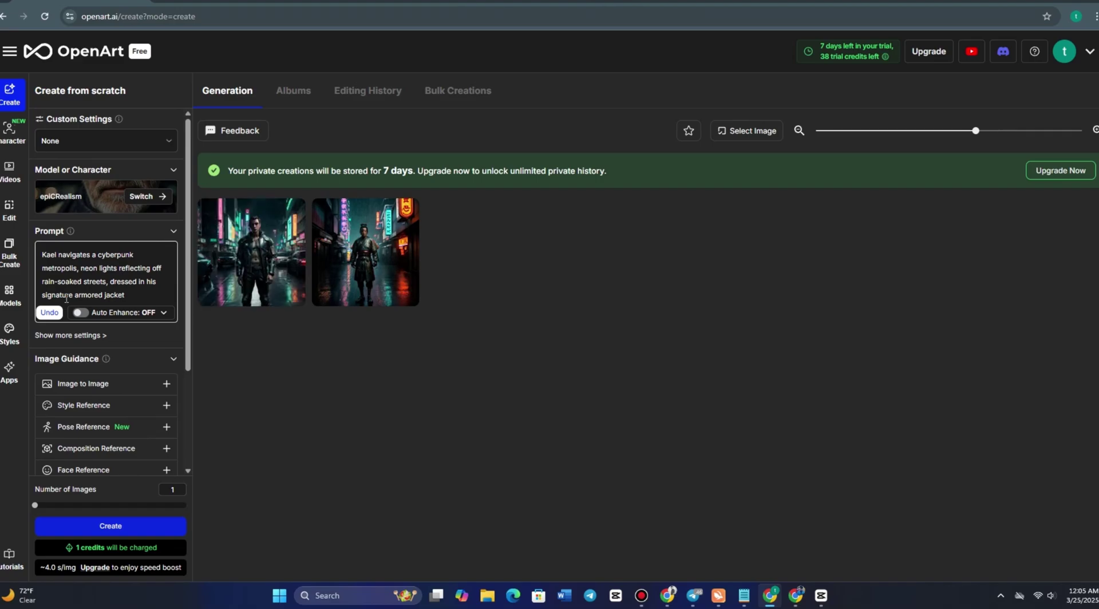
click(250, 236)
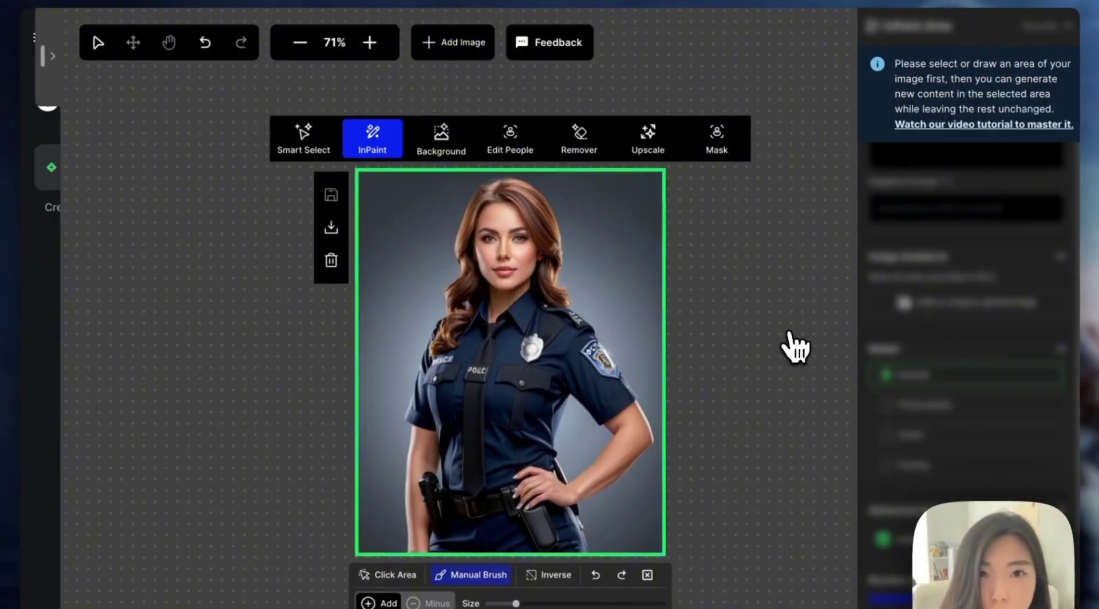
Run Correct Hands on the masked hand to produce new result images.
scroll(737, 400, right, 3)
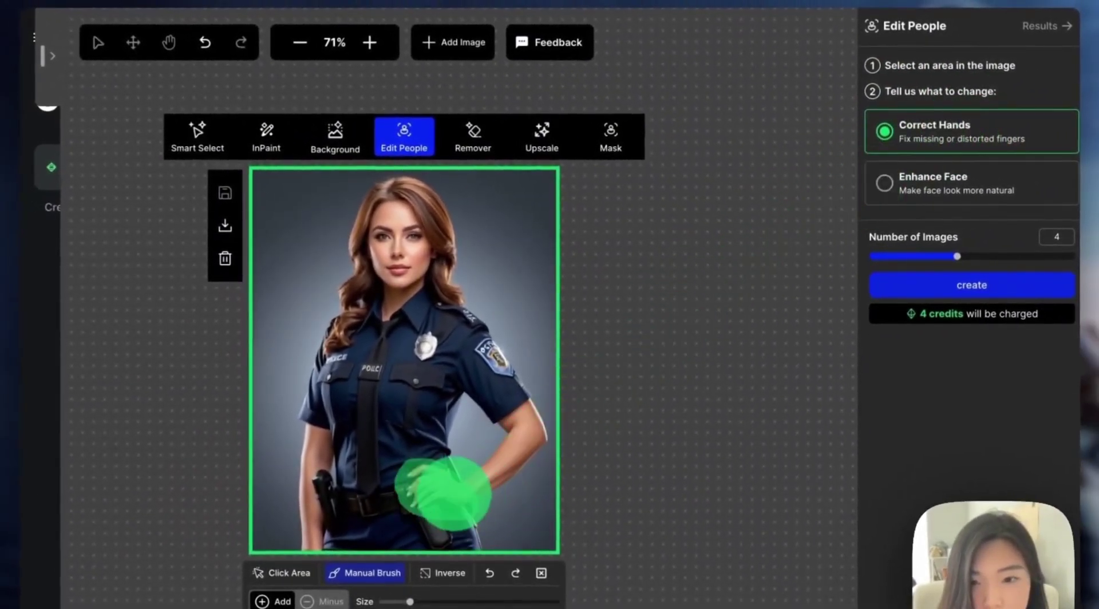
click(1022, 286)
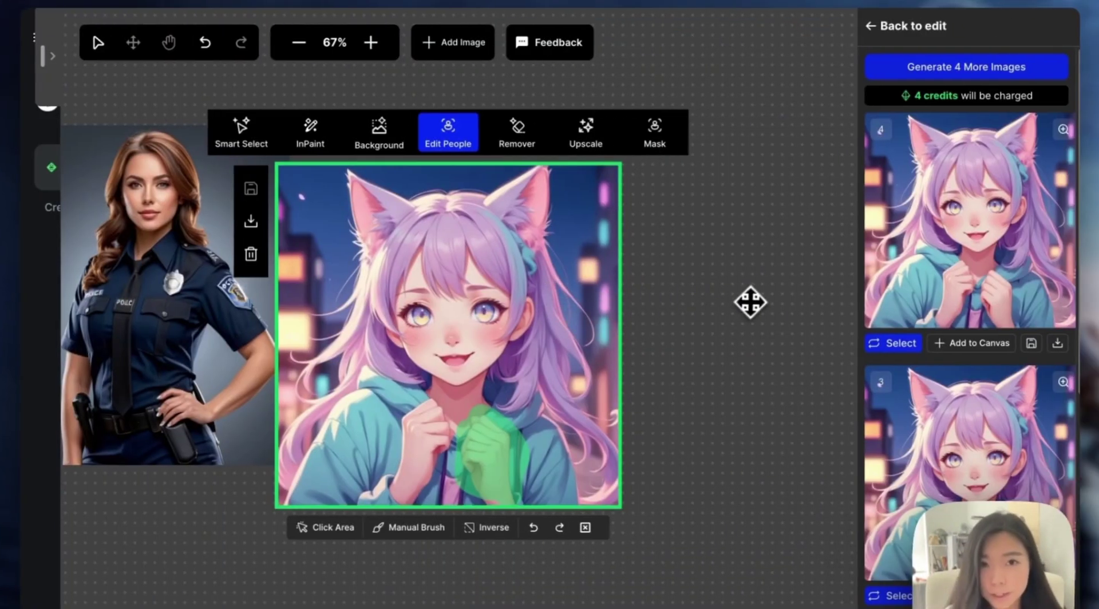
Zoom into the hand-correction result and open the fourth result's large preview.
scroll(708, 313, down, 2)
scroll(708, 313, right, 2)
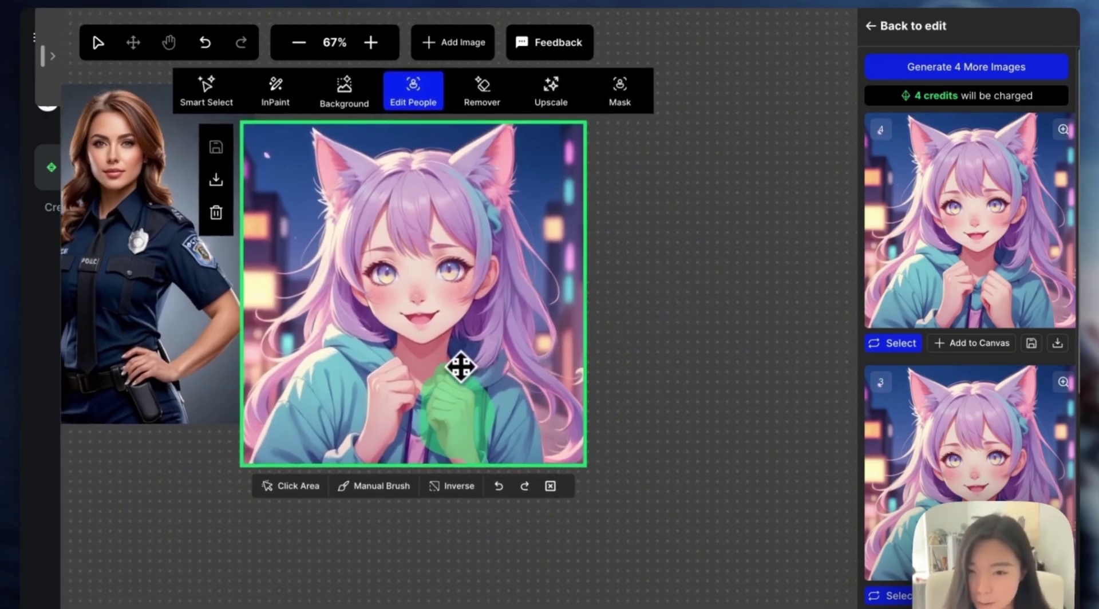
scroll(461, 367, up, 5)
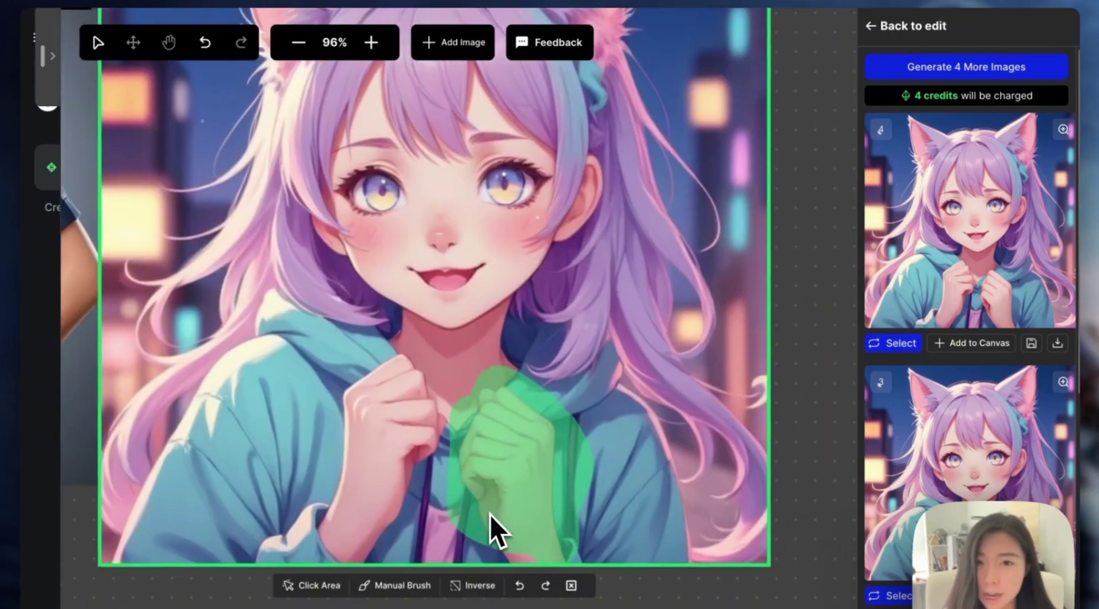
scroll(515, 509, up, 3)
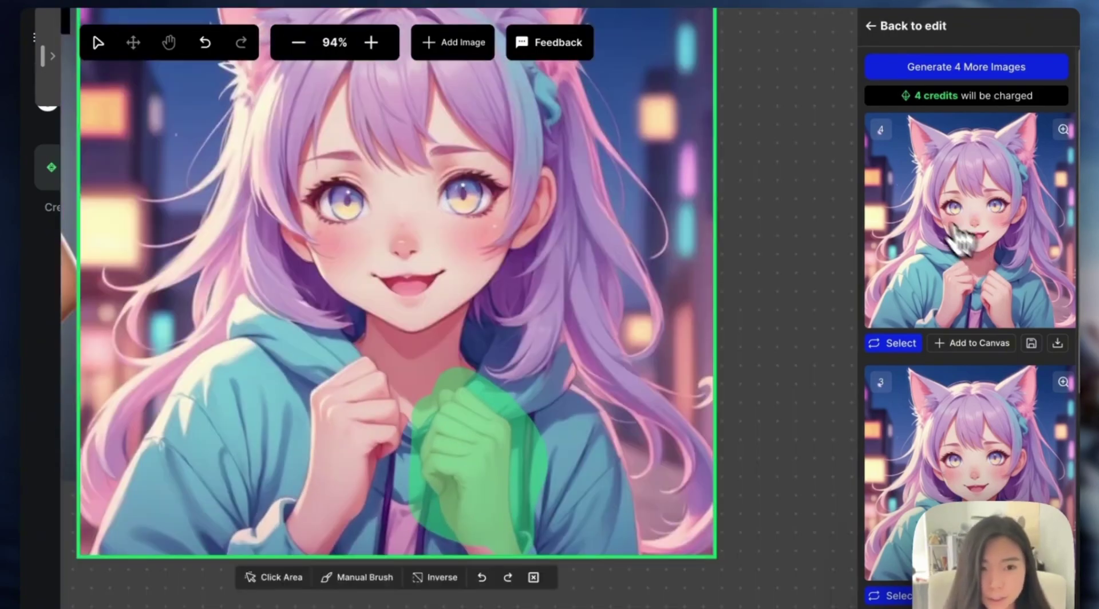
click(889, 193)
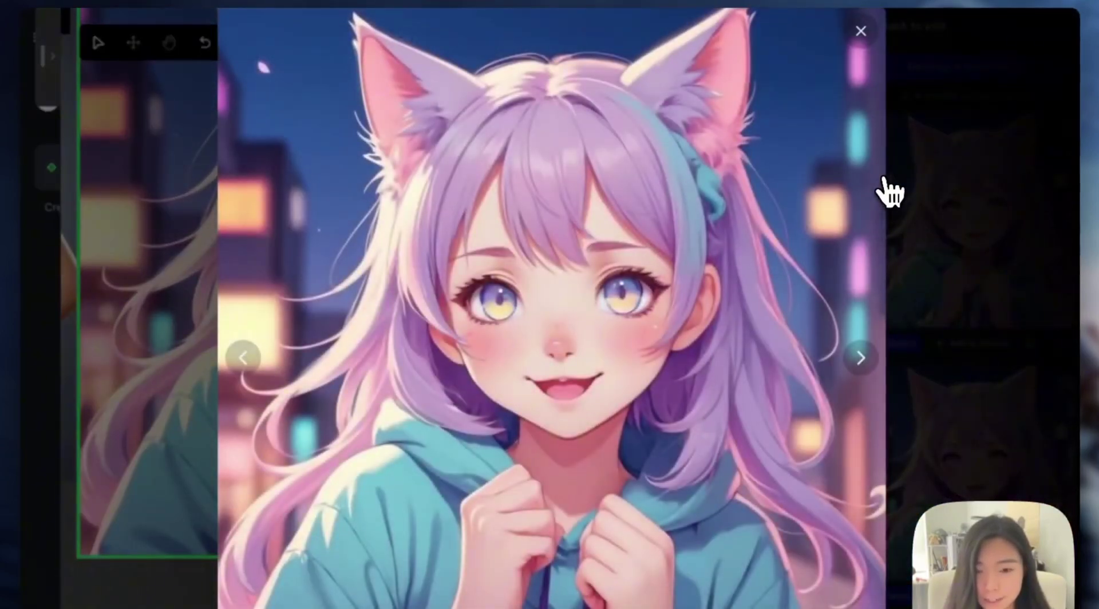
click(892, 355)
click(913, 217)
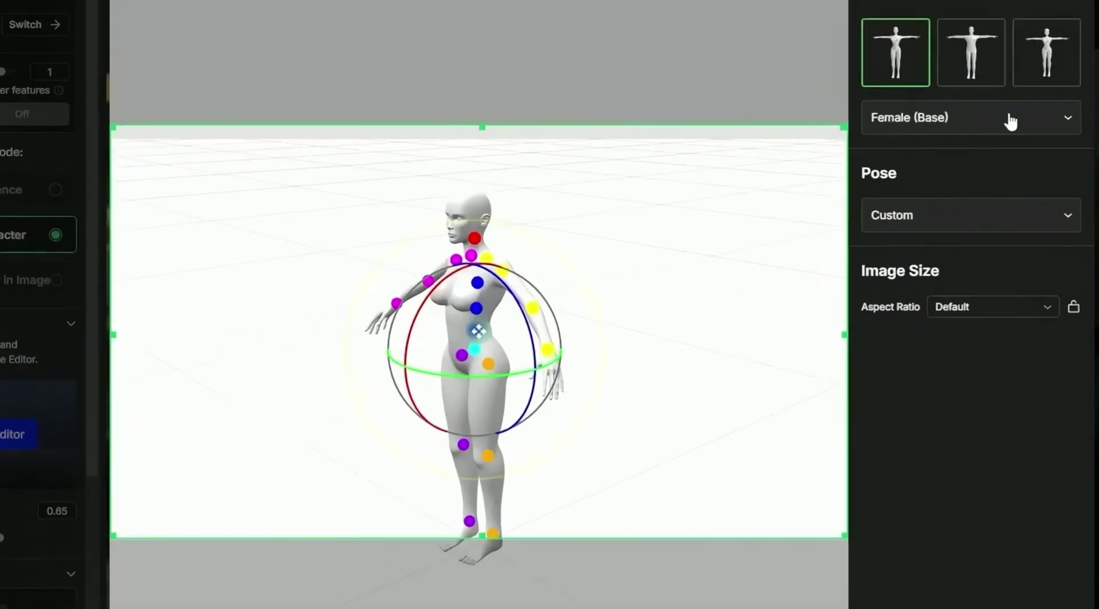
Switch the mannequin to the Male (Base) model and twist its left lower leg at the knee.
click(1010, 121)
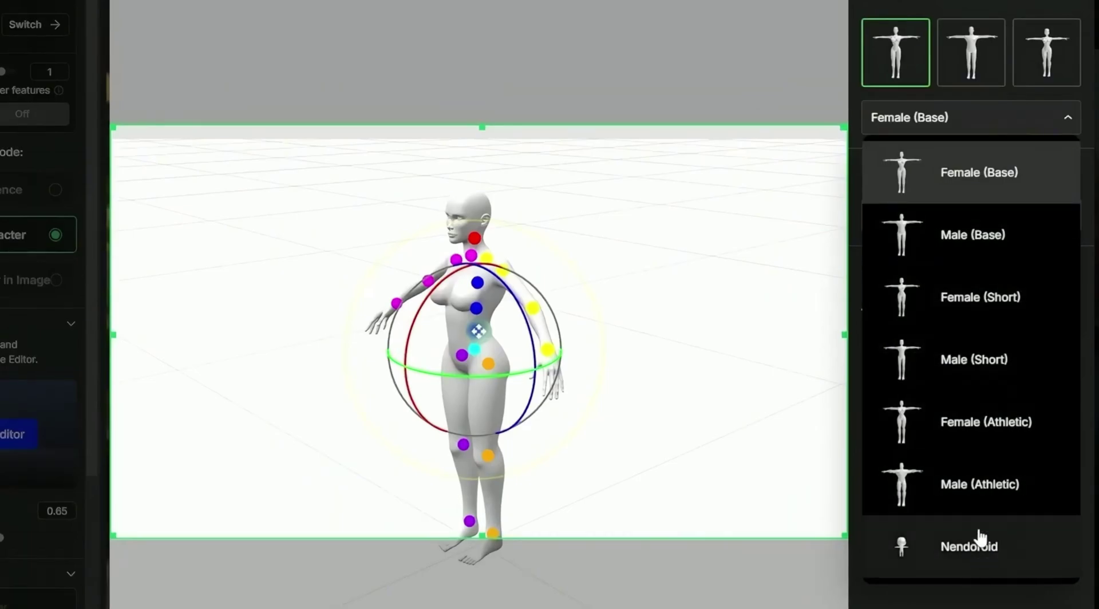
click(988, 245)
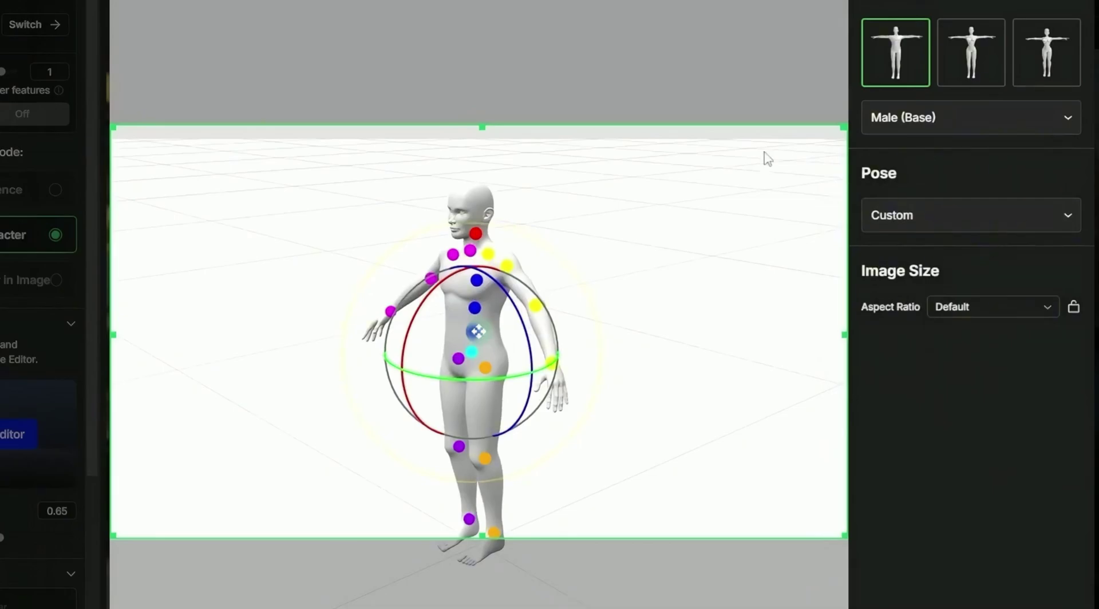
click(486, 458)
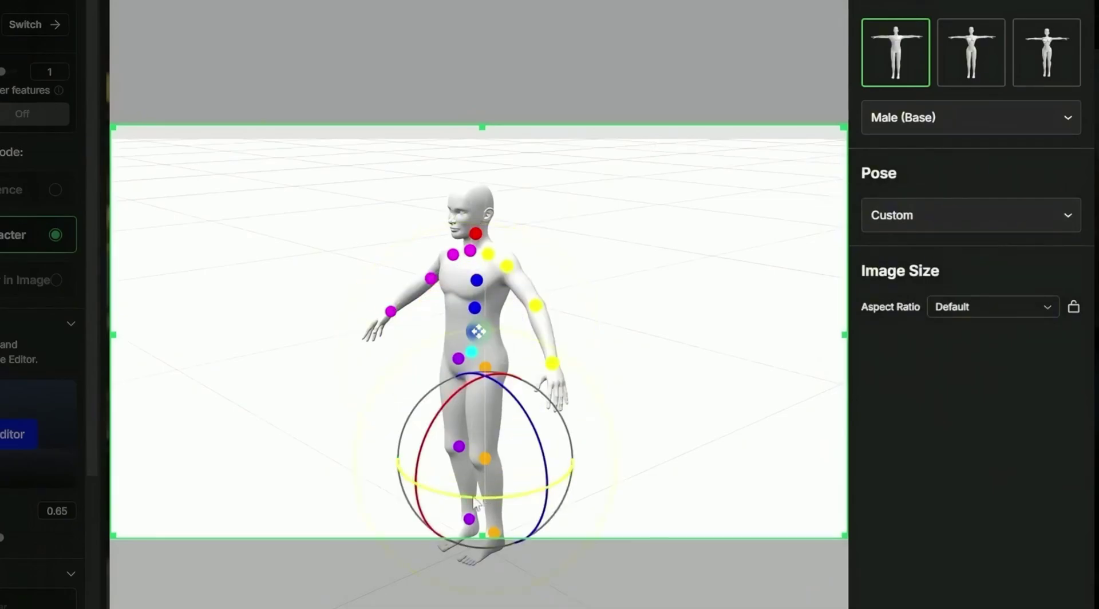
drag(474, 503, 461, 500)
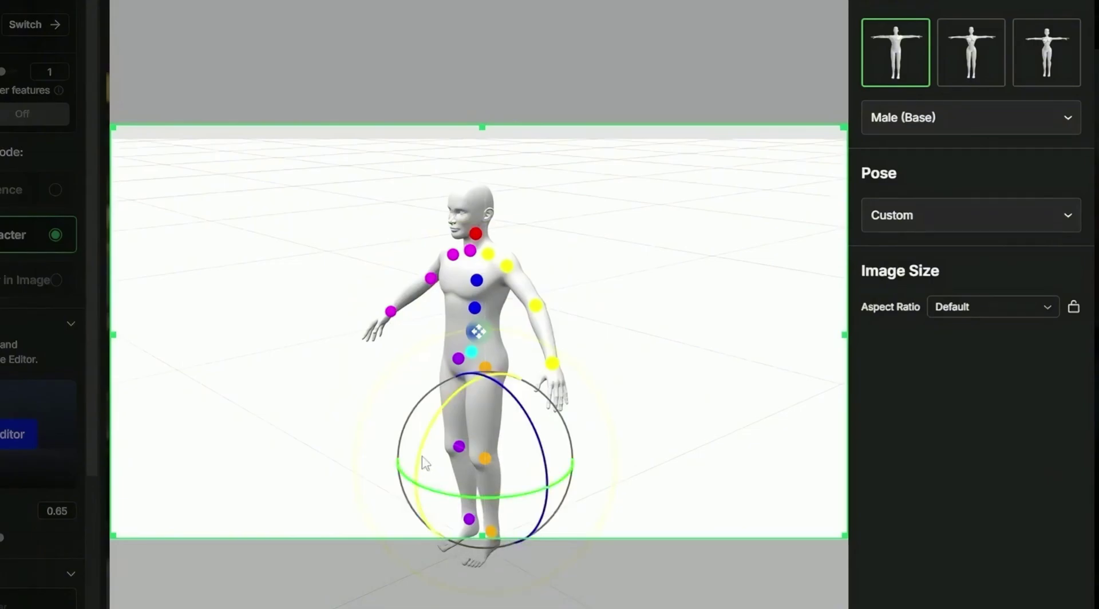
mouse_move(425, 462)
mouse_down()
mouse_move(436, 446)
mouse_move(426, 465)
mouse_up()
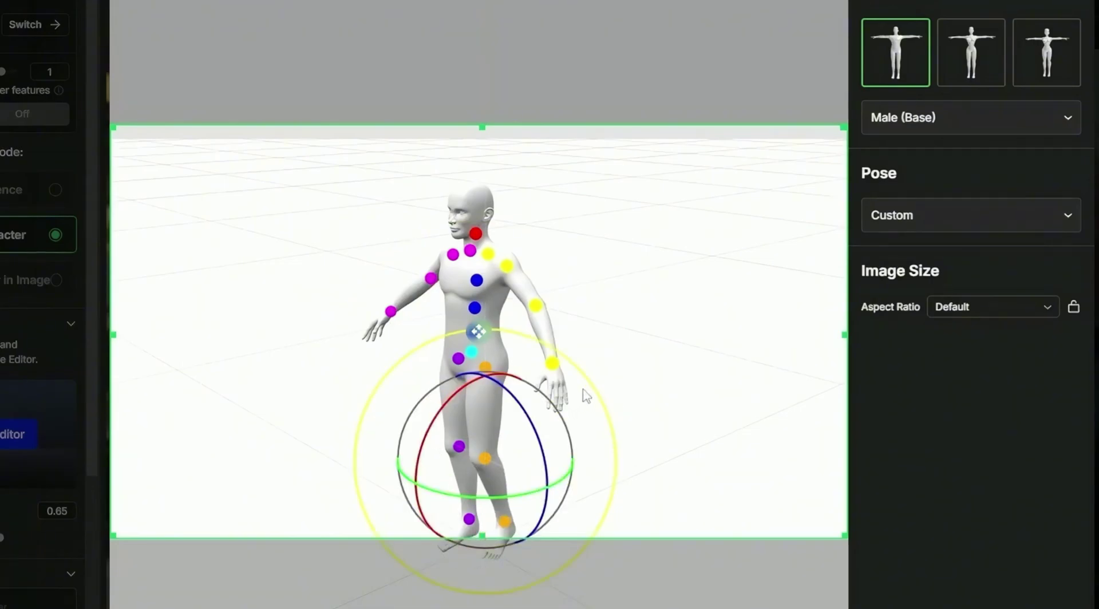
drag(594, 386, 611, 433)
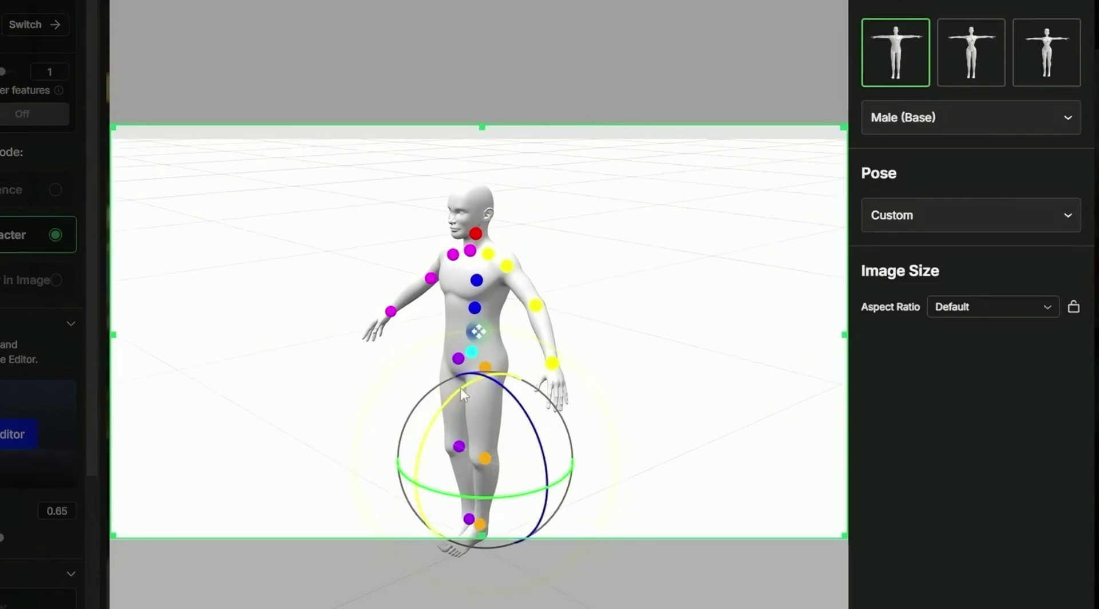
drag(463, 394, 495, 393)
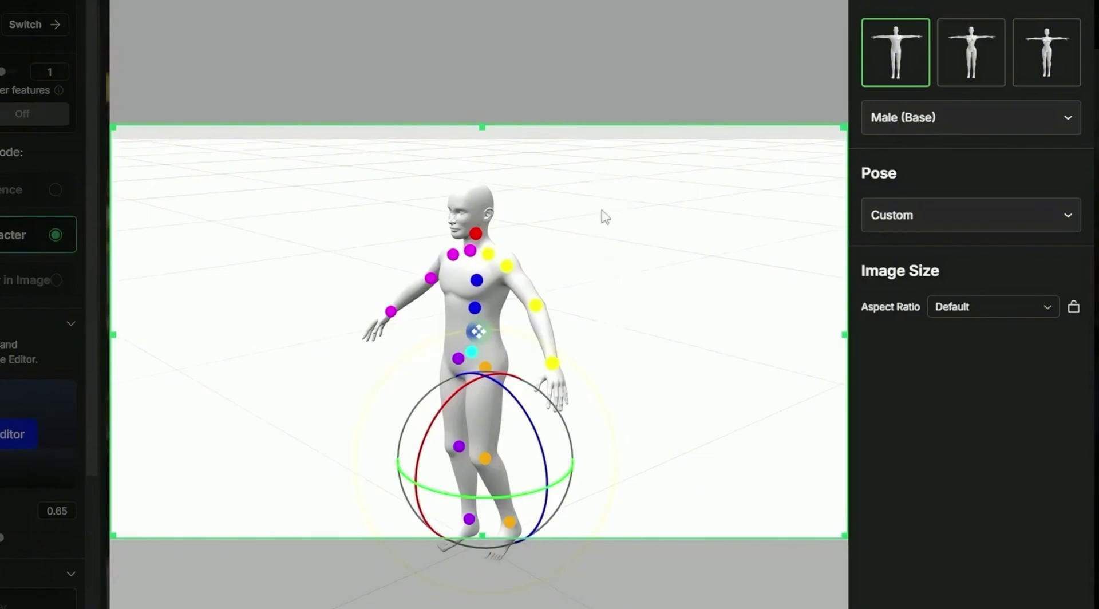
Apply the Arms Slightly Spread preset pose to the Male (Base) mannequin.
click(967, 219)
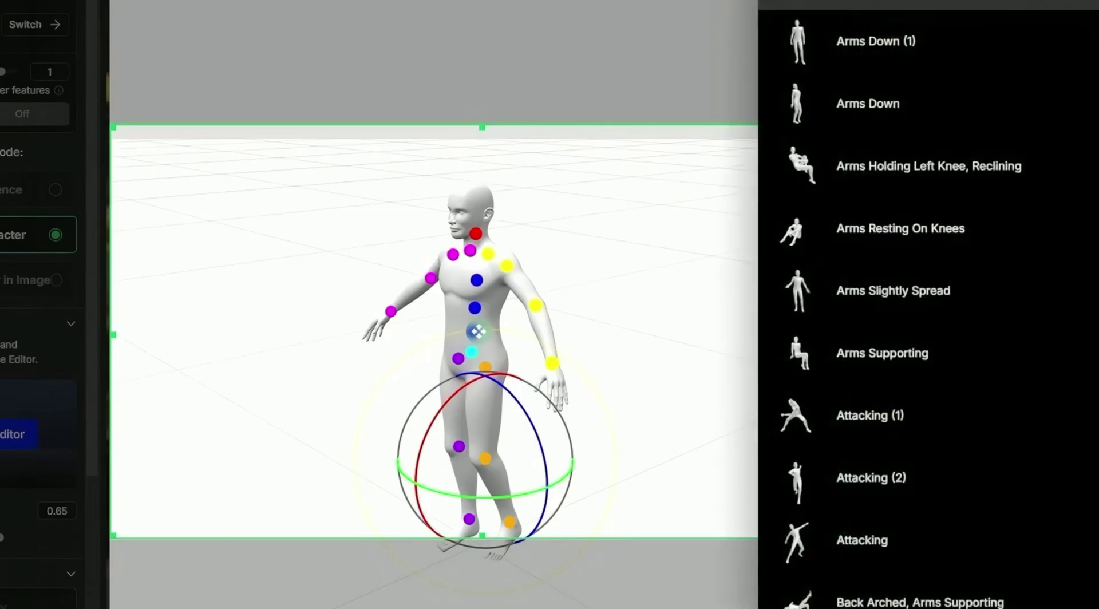
scroll(964, 216, down, 5)
scroll(927, 303, down, 3)
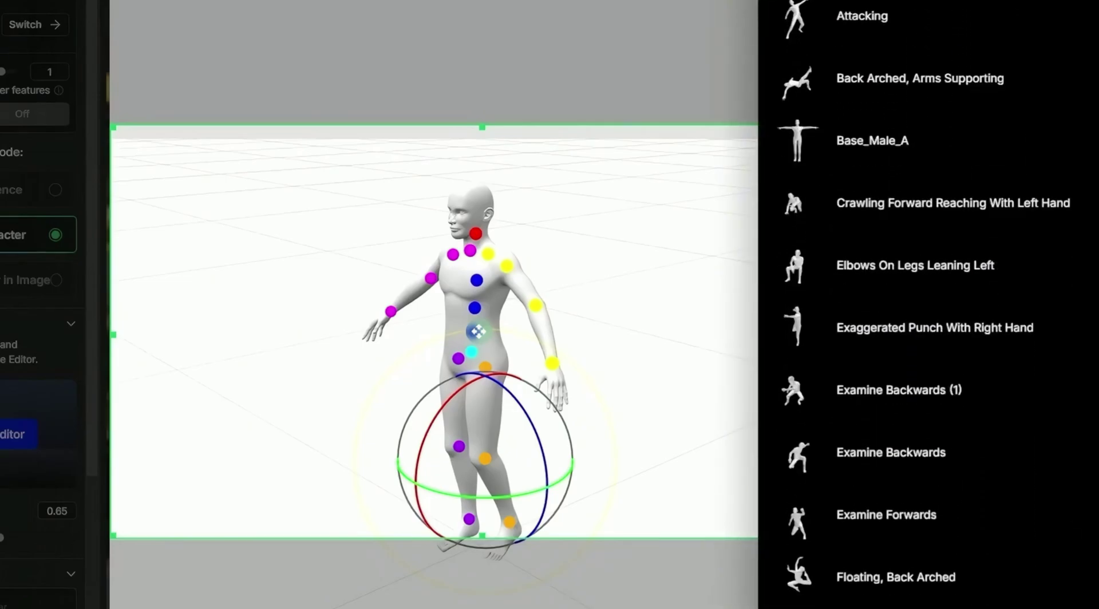
scroll(928, 303, down, 15)
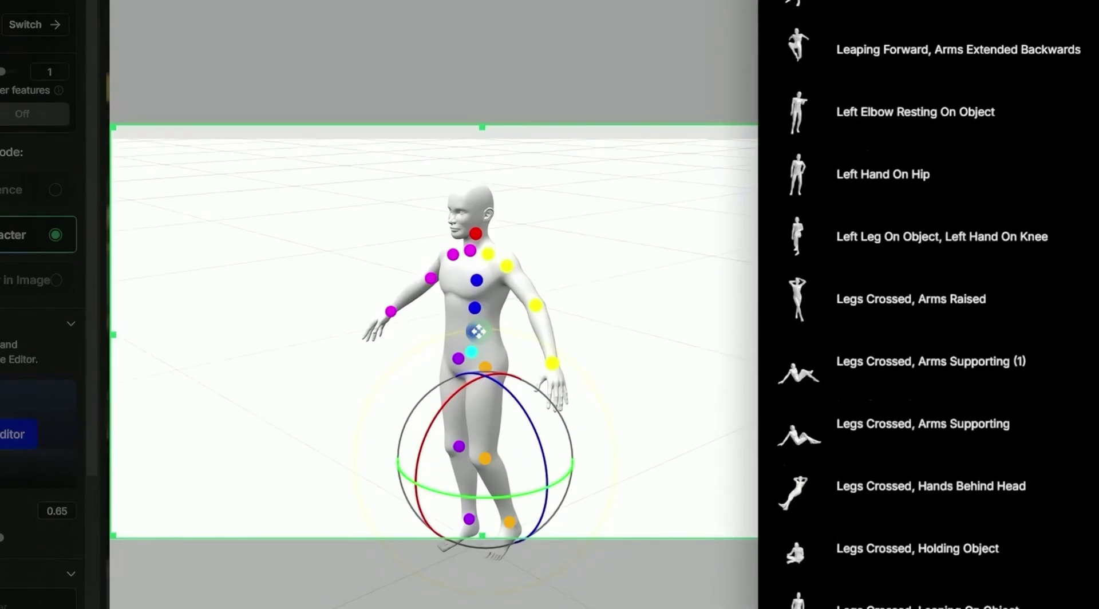
scroll(928, 304, down, 13)
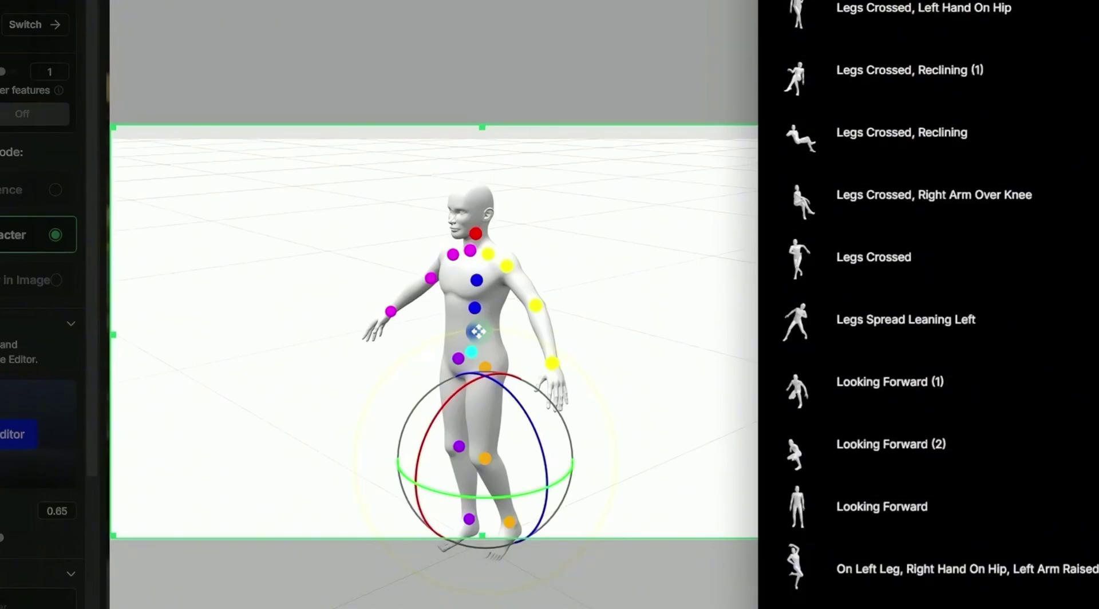
scroll(928, 304, down, 5)
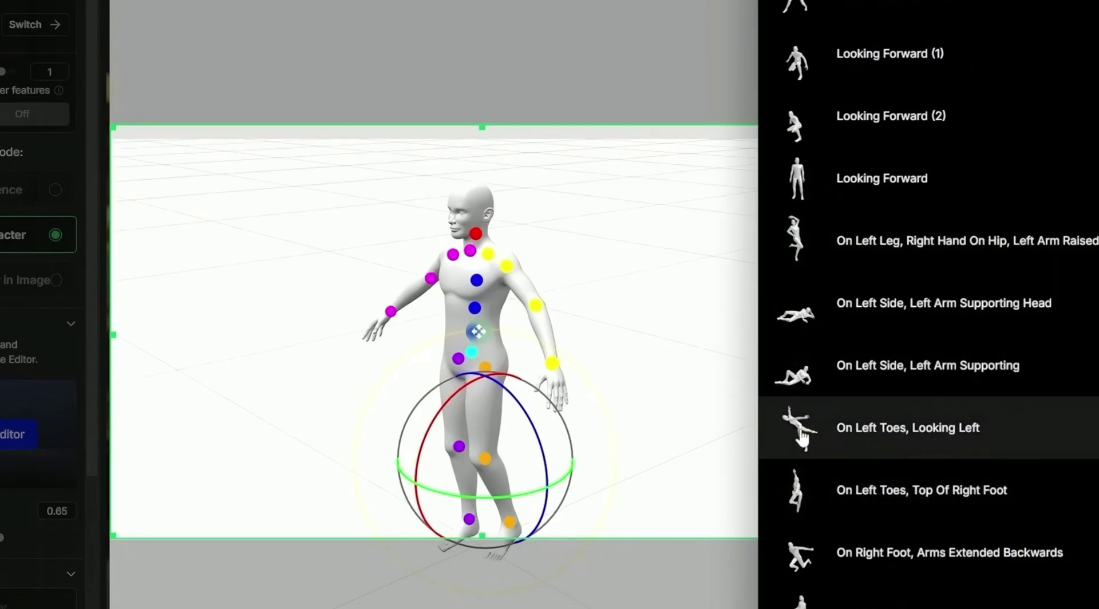
click(899, 429)
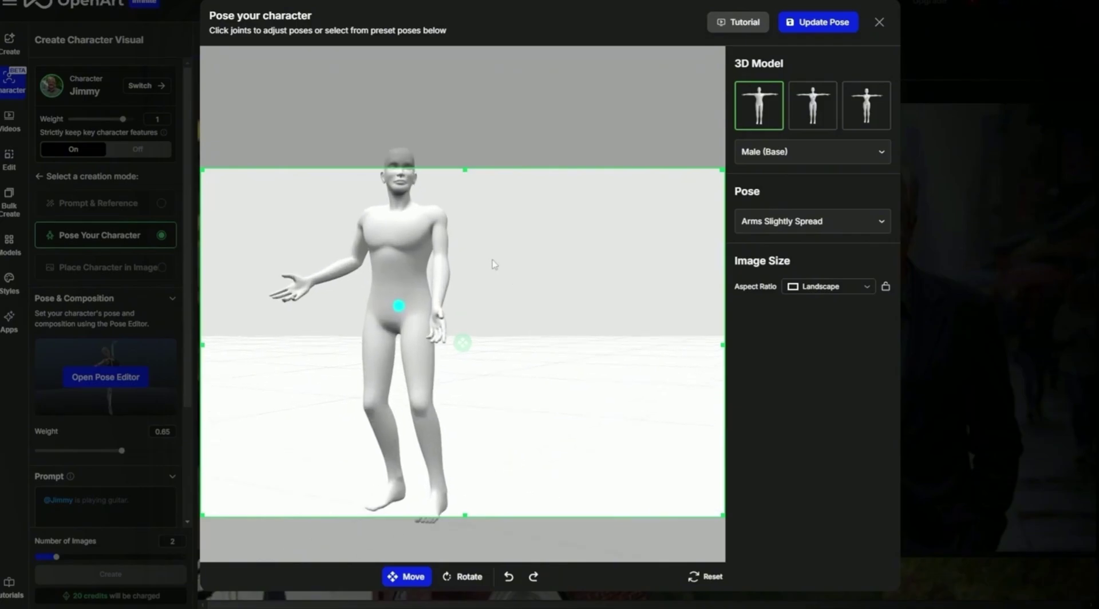
Enlarge the figure in the green framing box and save the pose with Update Pose.
drag(462, 342, 465, 257)
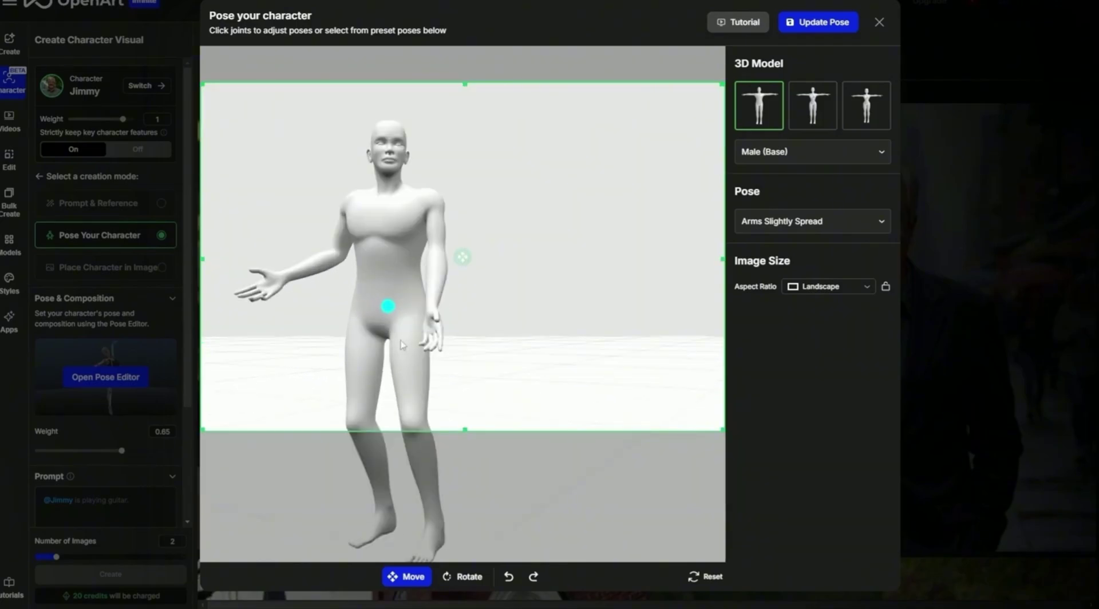
click(821, 23)
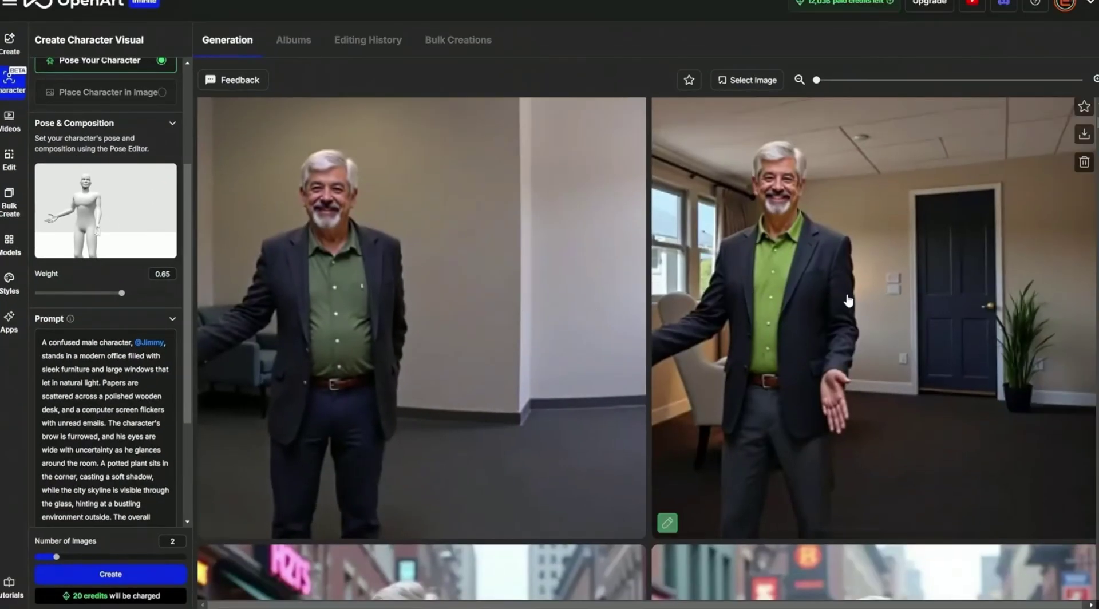
Inspect the right office image, close it, and open a generated result for viewing.
click(862, 332)
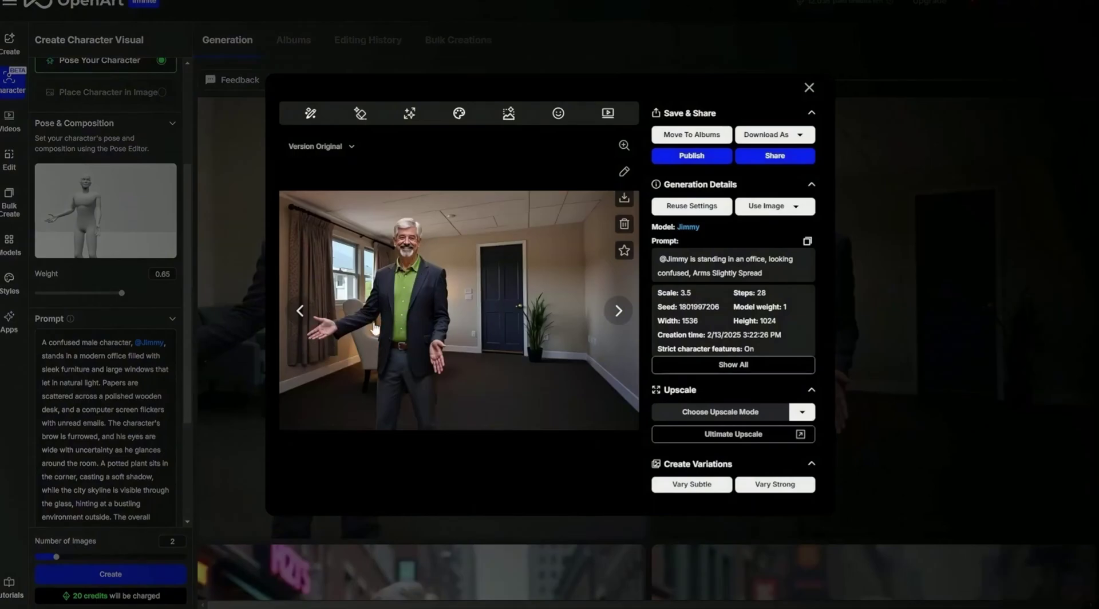
click(968, 315)
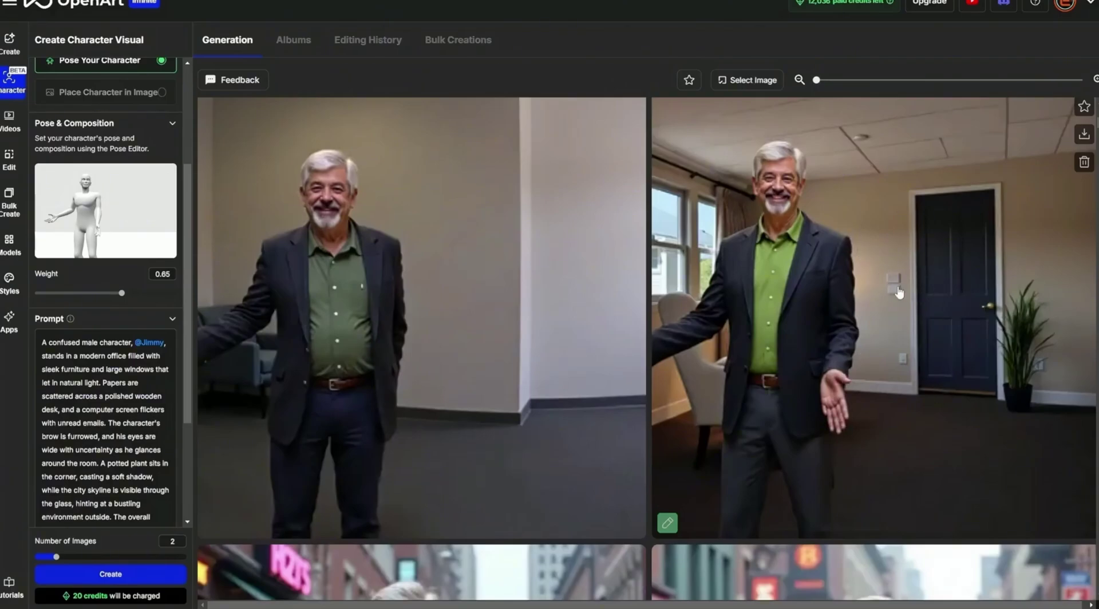
click(485, 329)
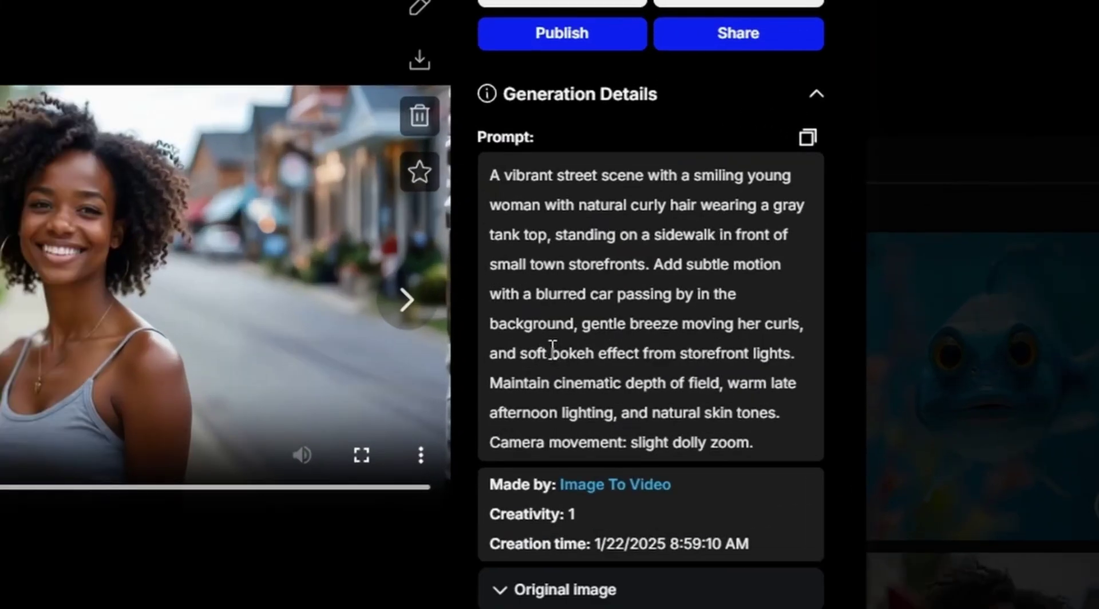
drag(551, 353, 689, 355)
click(738, 351)
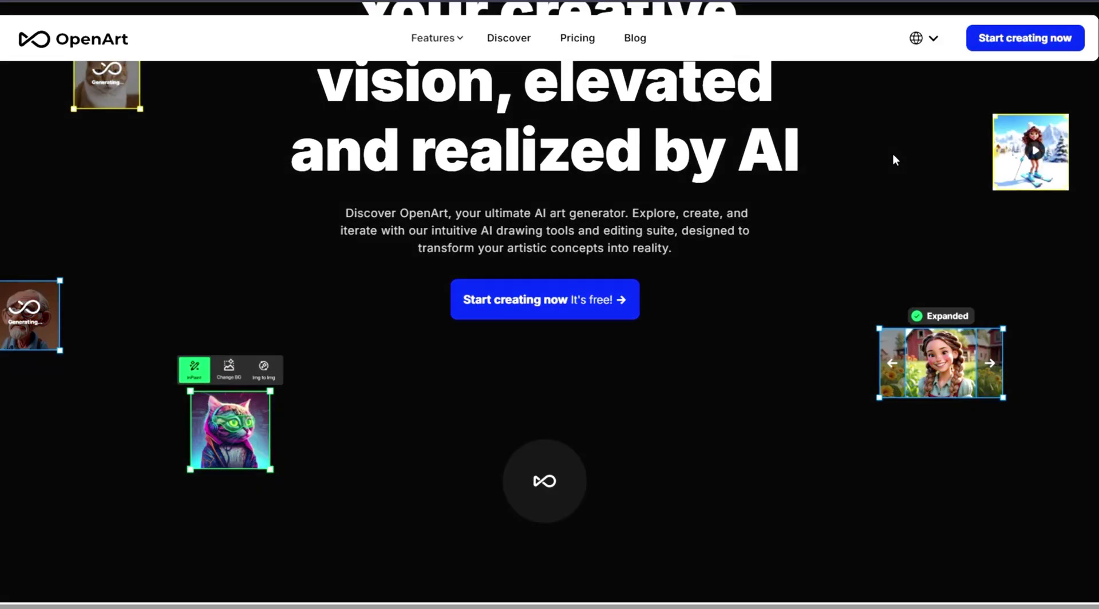
Scroll the OpenArt homepage past features and FAQ, then back up to the styles gallery.
scroll(893, 156, down, 5)
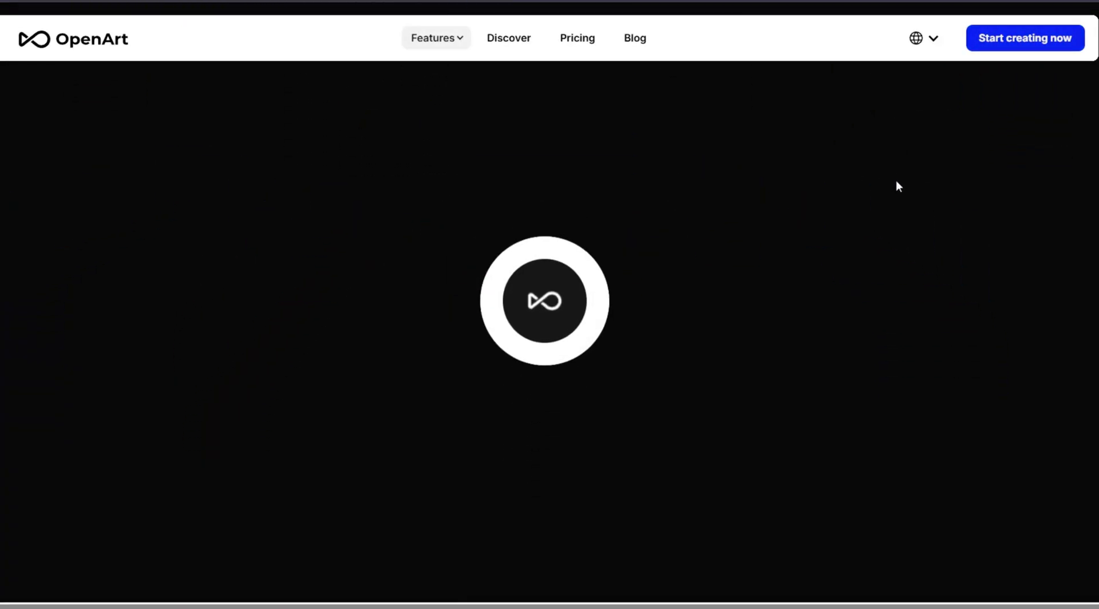
scroll(896, 181, down, 5)
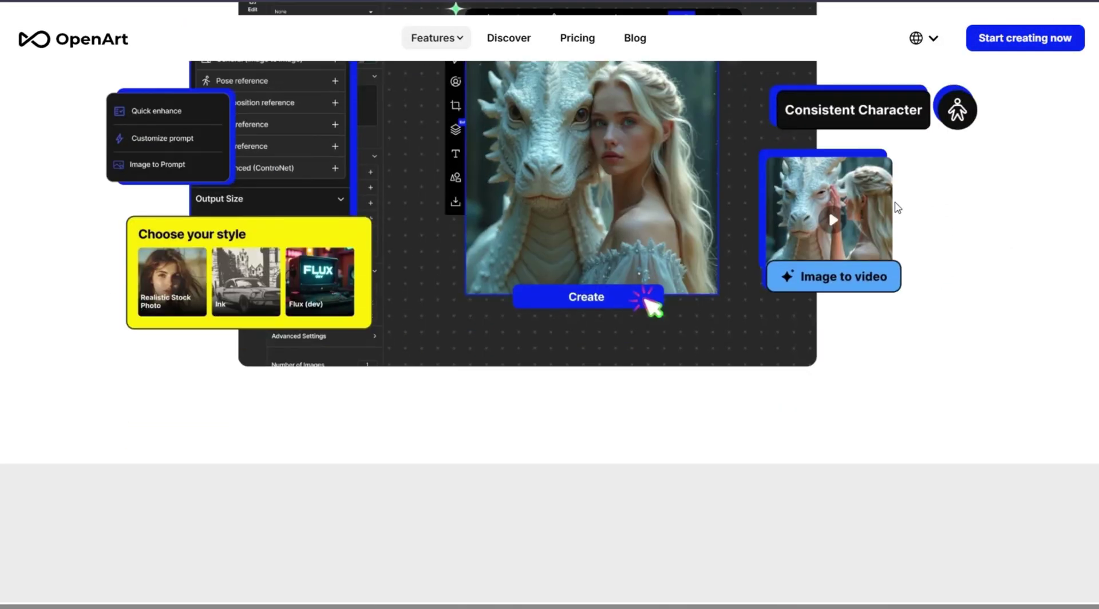
scroll(896, 217, down, 10)
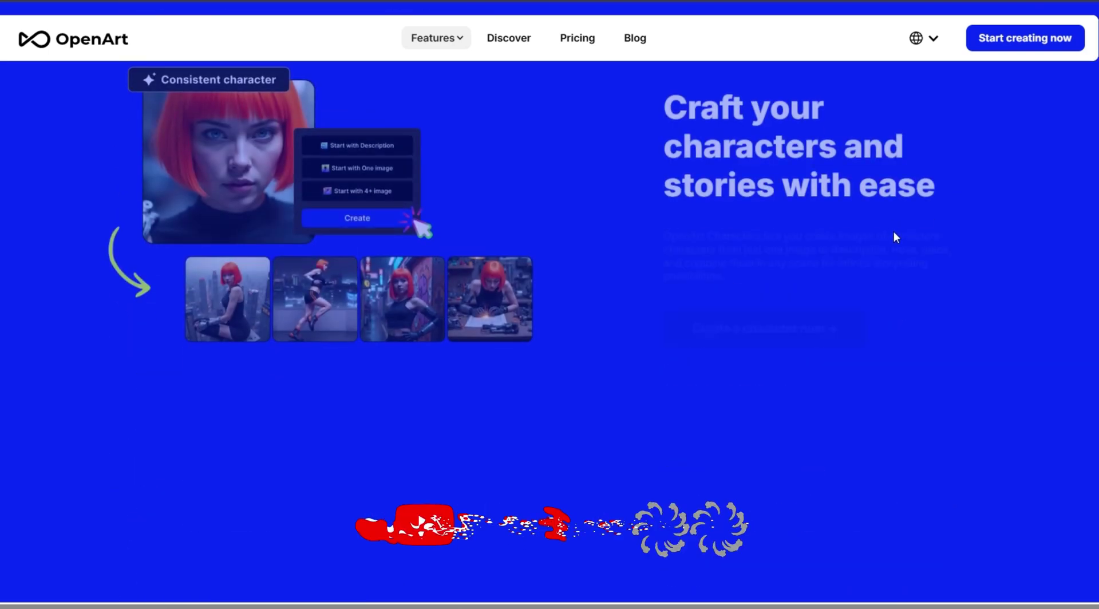
scroll(895, 233, down, 10)
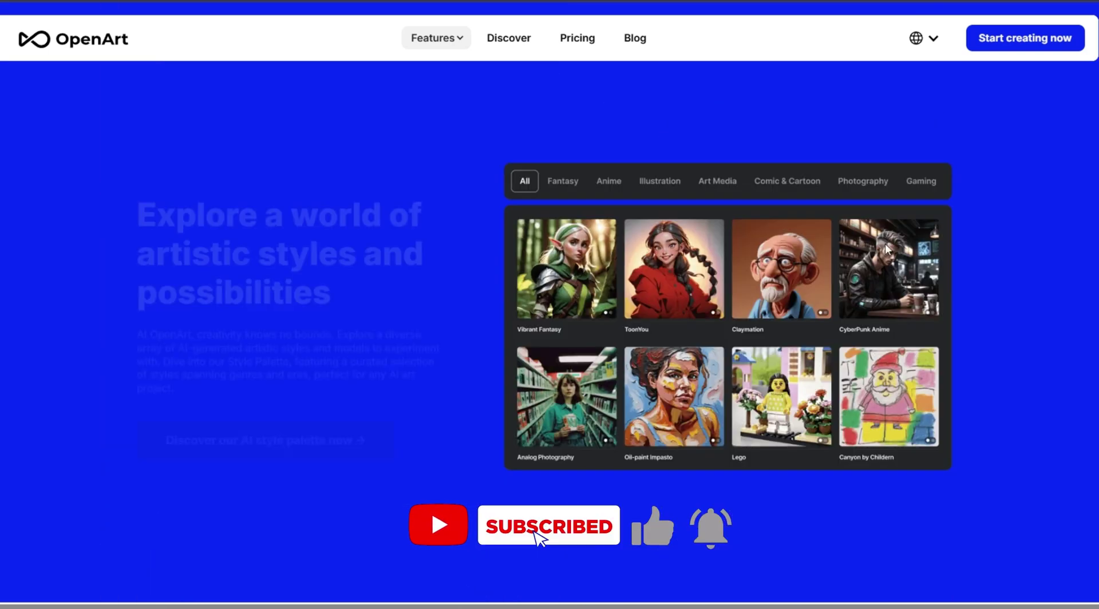
scroll(886, 248, down, 10)
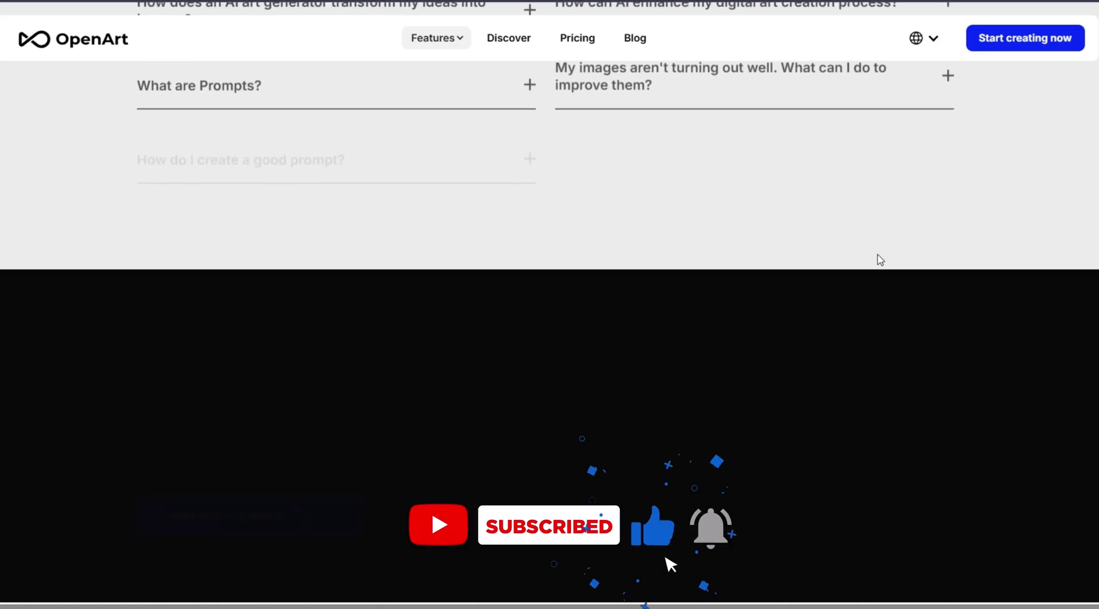
scroll(875, 261, down, 5)
scroll(873, 258, up, 15)
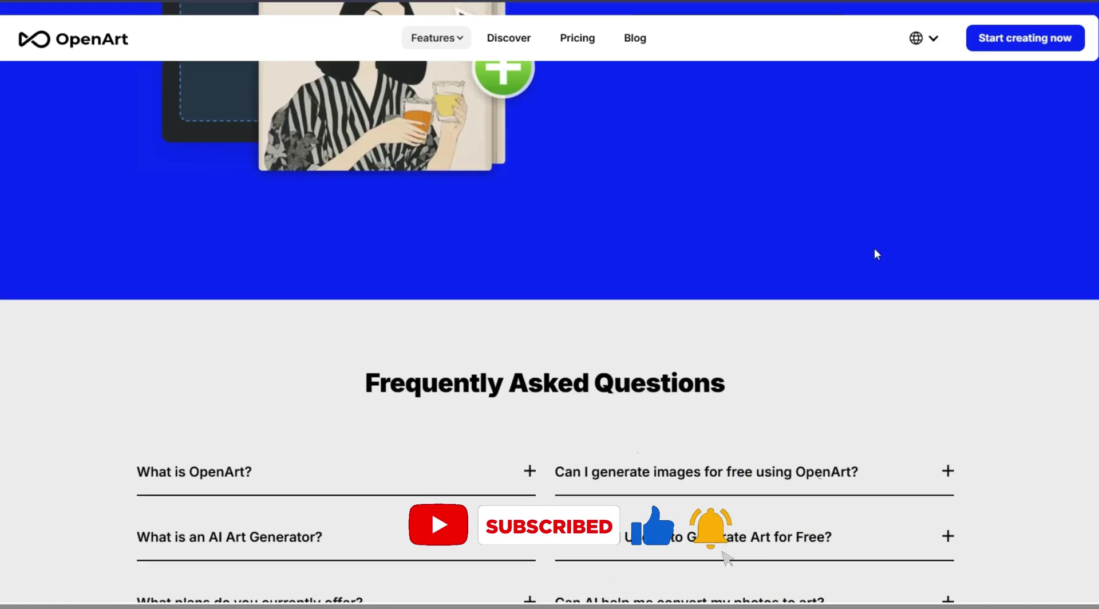
scroll(875, 243, up, 10)
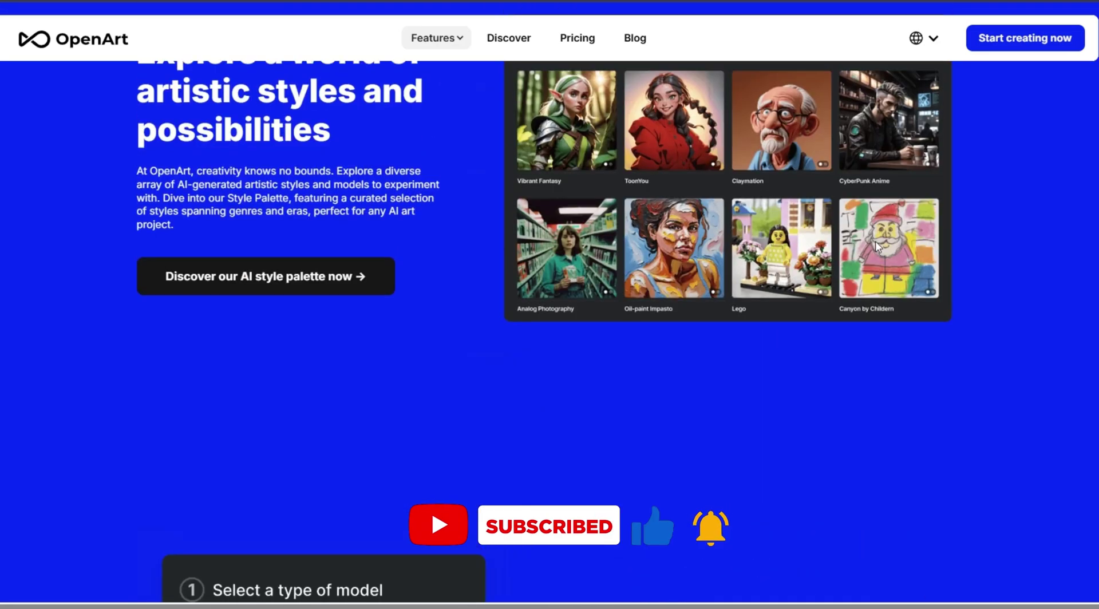